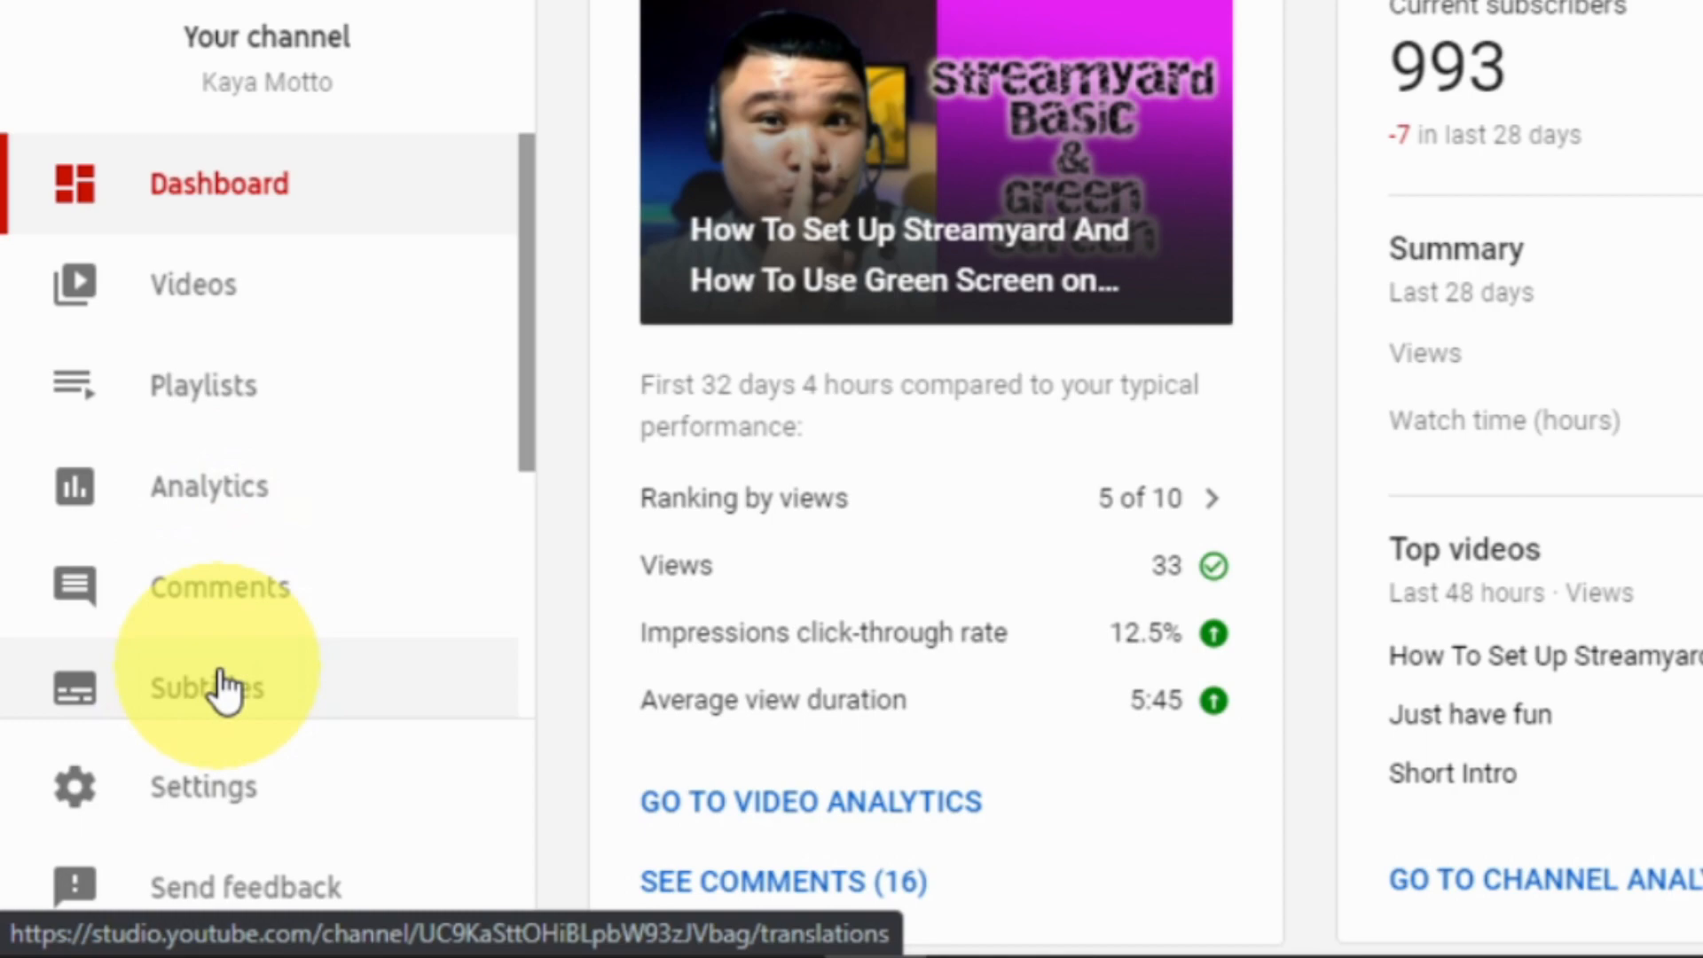
Open the channel's customization settings.
scroll(222, 687, "down", 5)
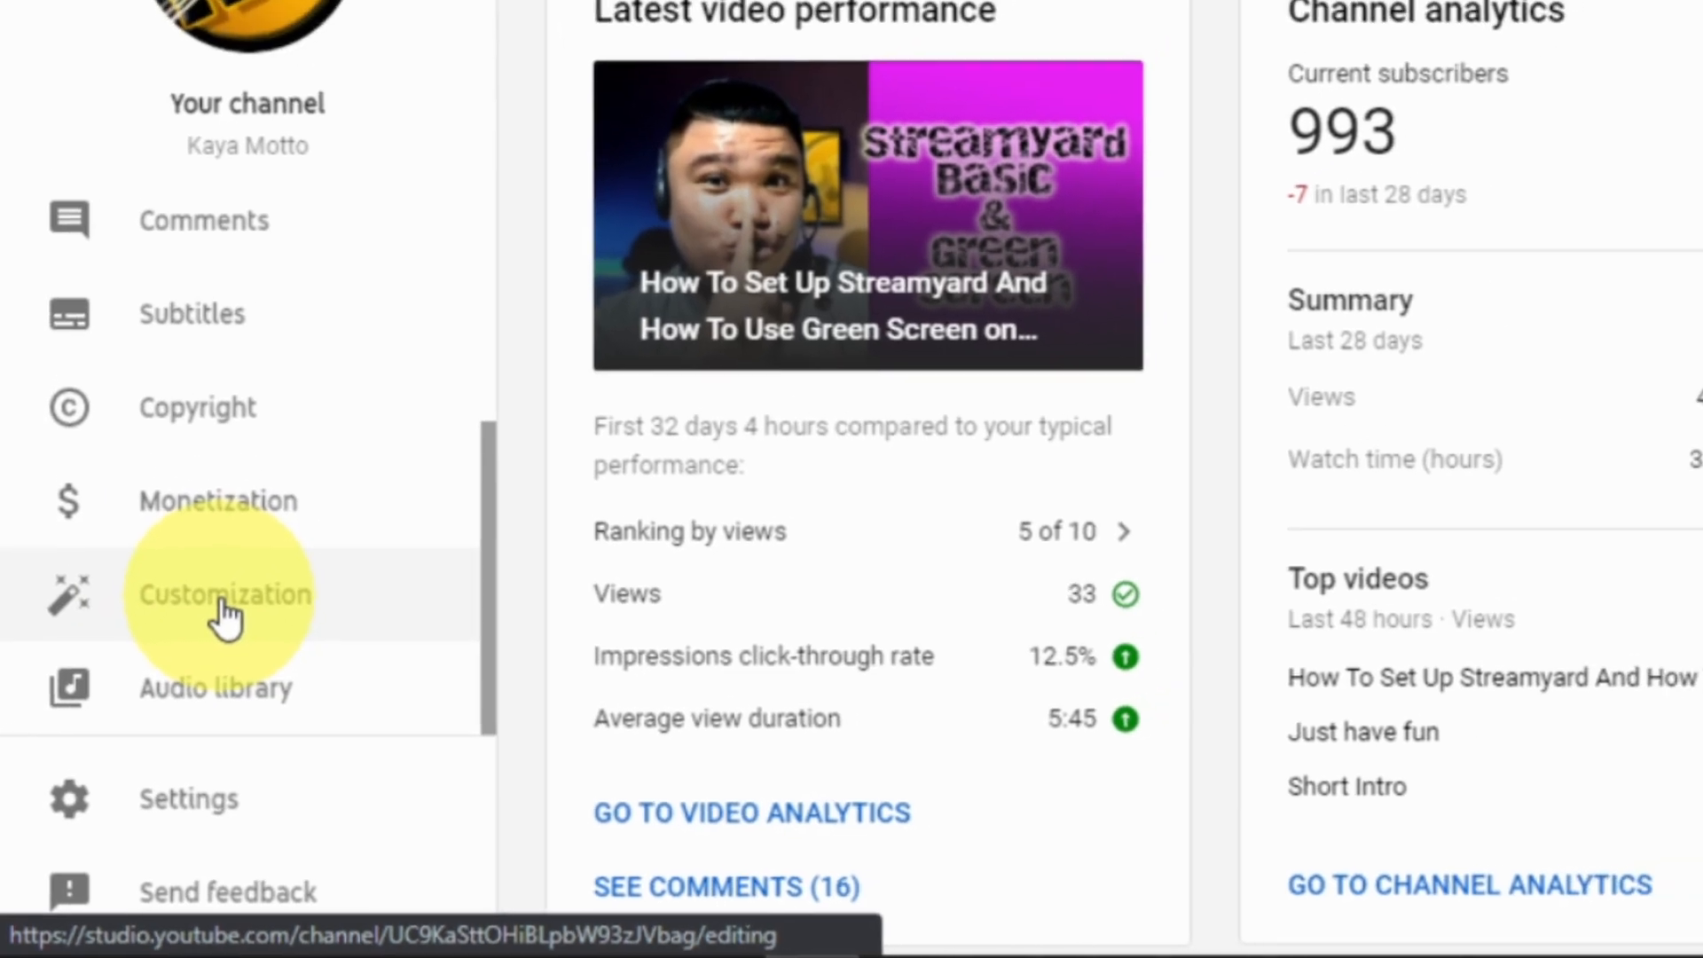
left_click(241, 590)
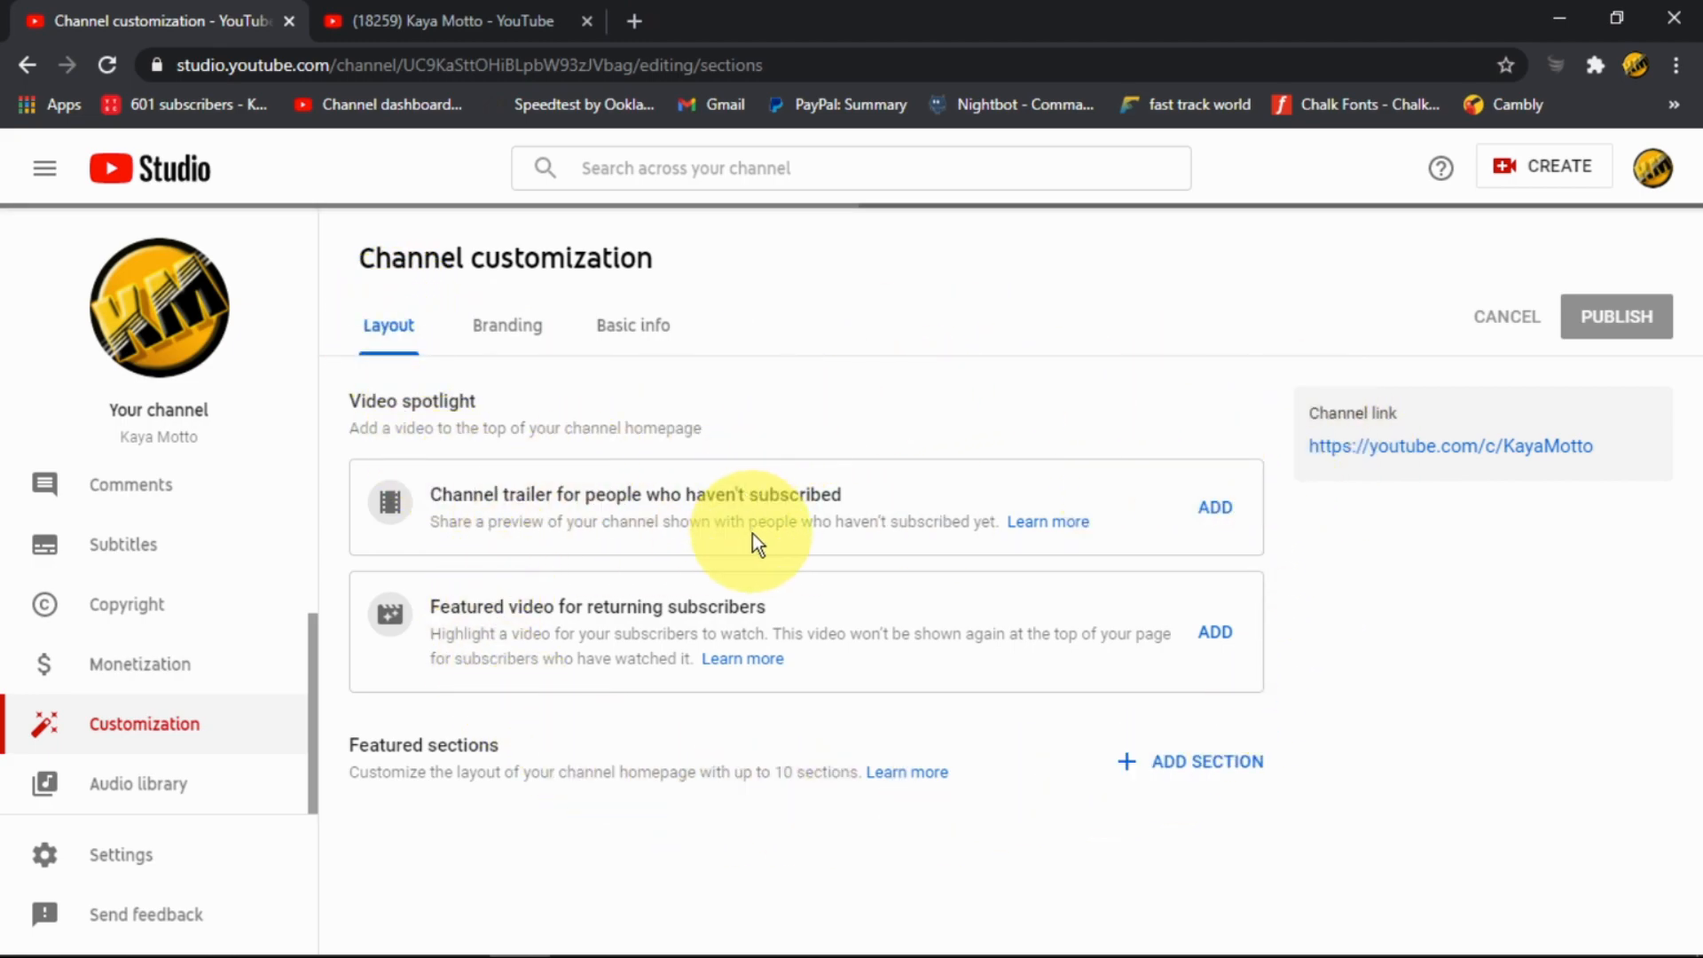
Examine the channel's public homepage for existing content and return to the channel customization page.
left_click(455, 4)
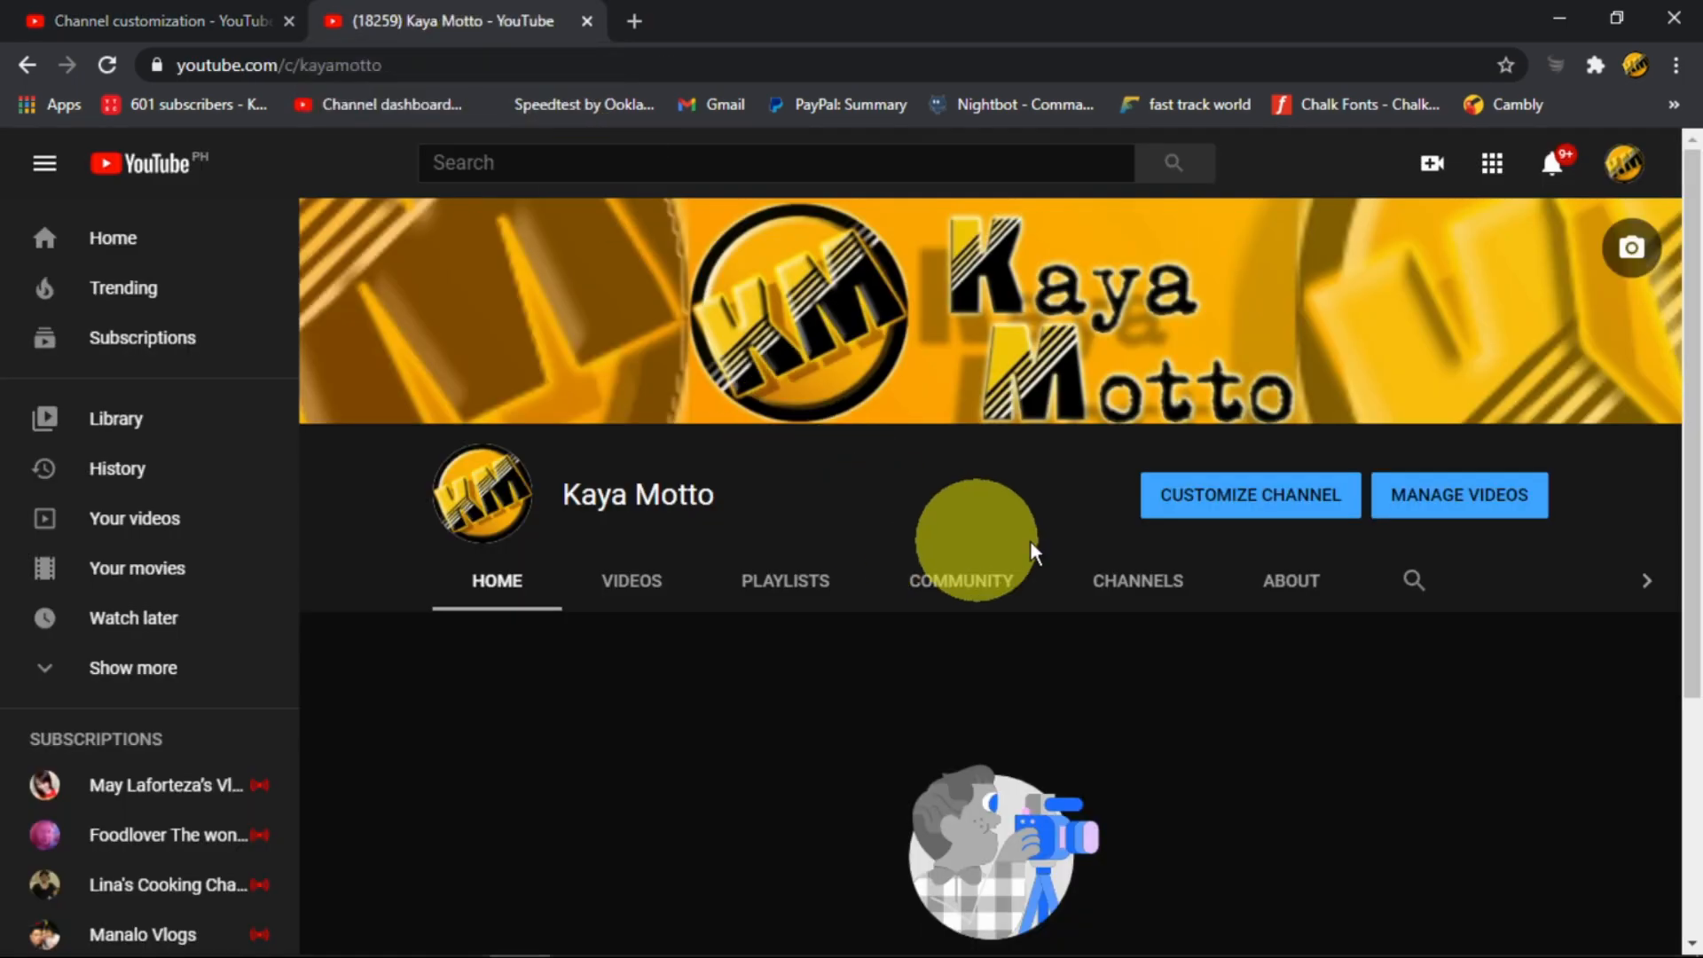
scroll(1356, 619, "down", 4)
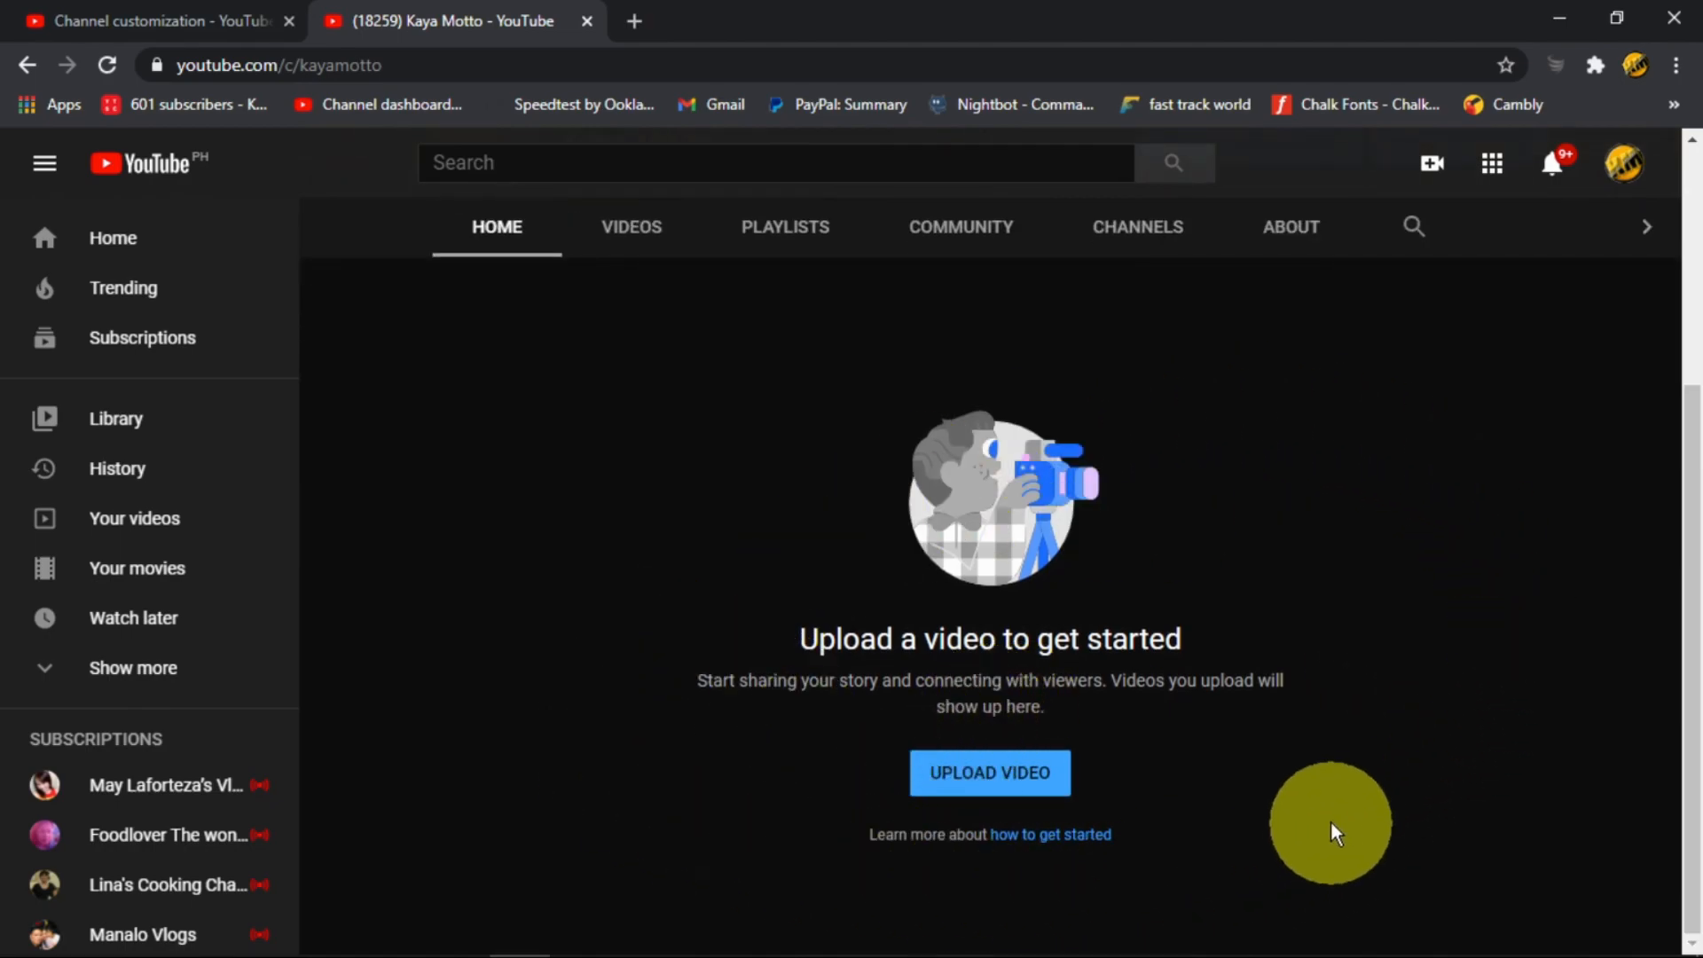
scroll(1117, 776, "up", 3)
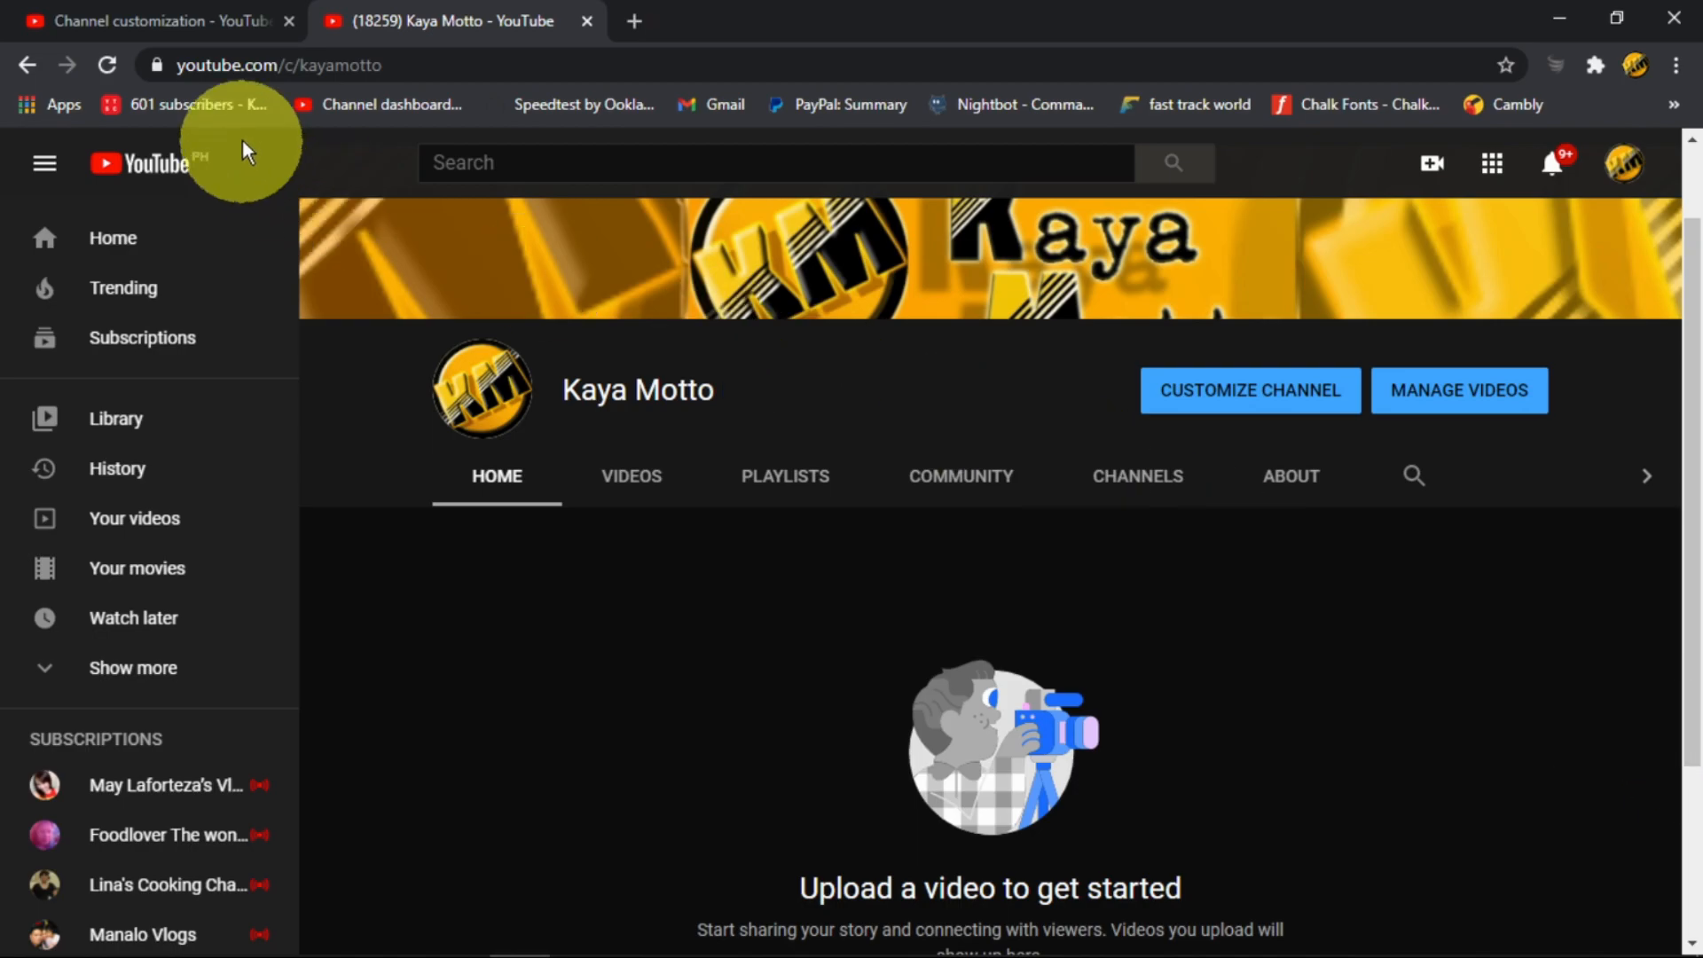
left_click(209, 25)
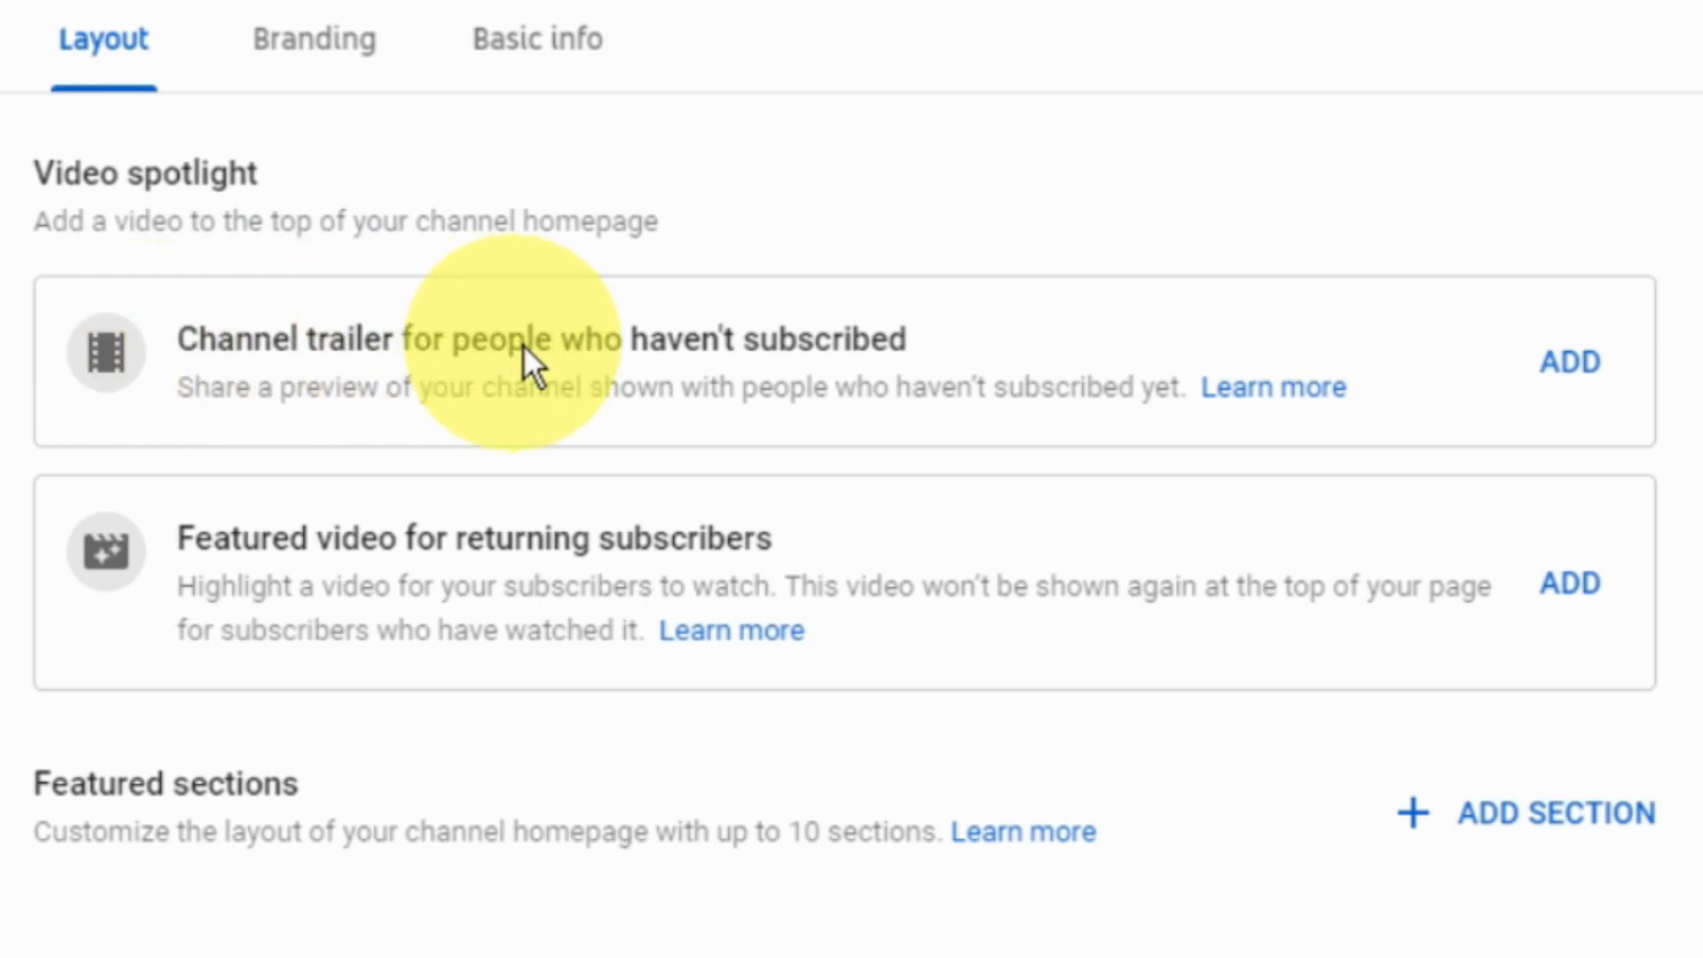
Add the "Short Intro" video as the channel trailer for people who haven't subscribed.
left_click_drag(561, 339, 951, 337)
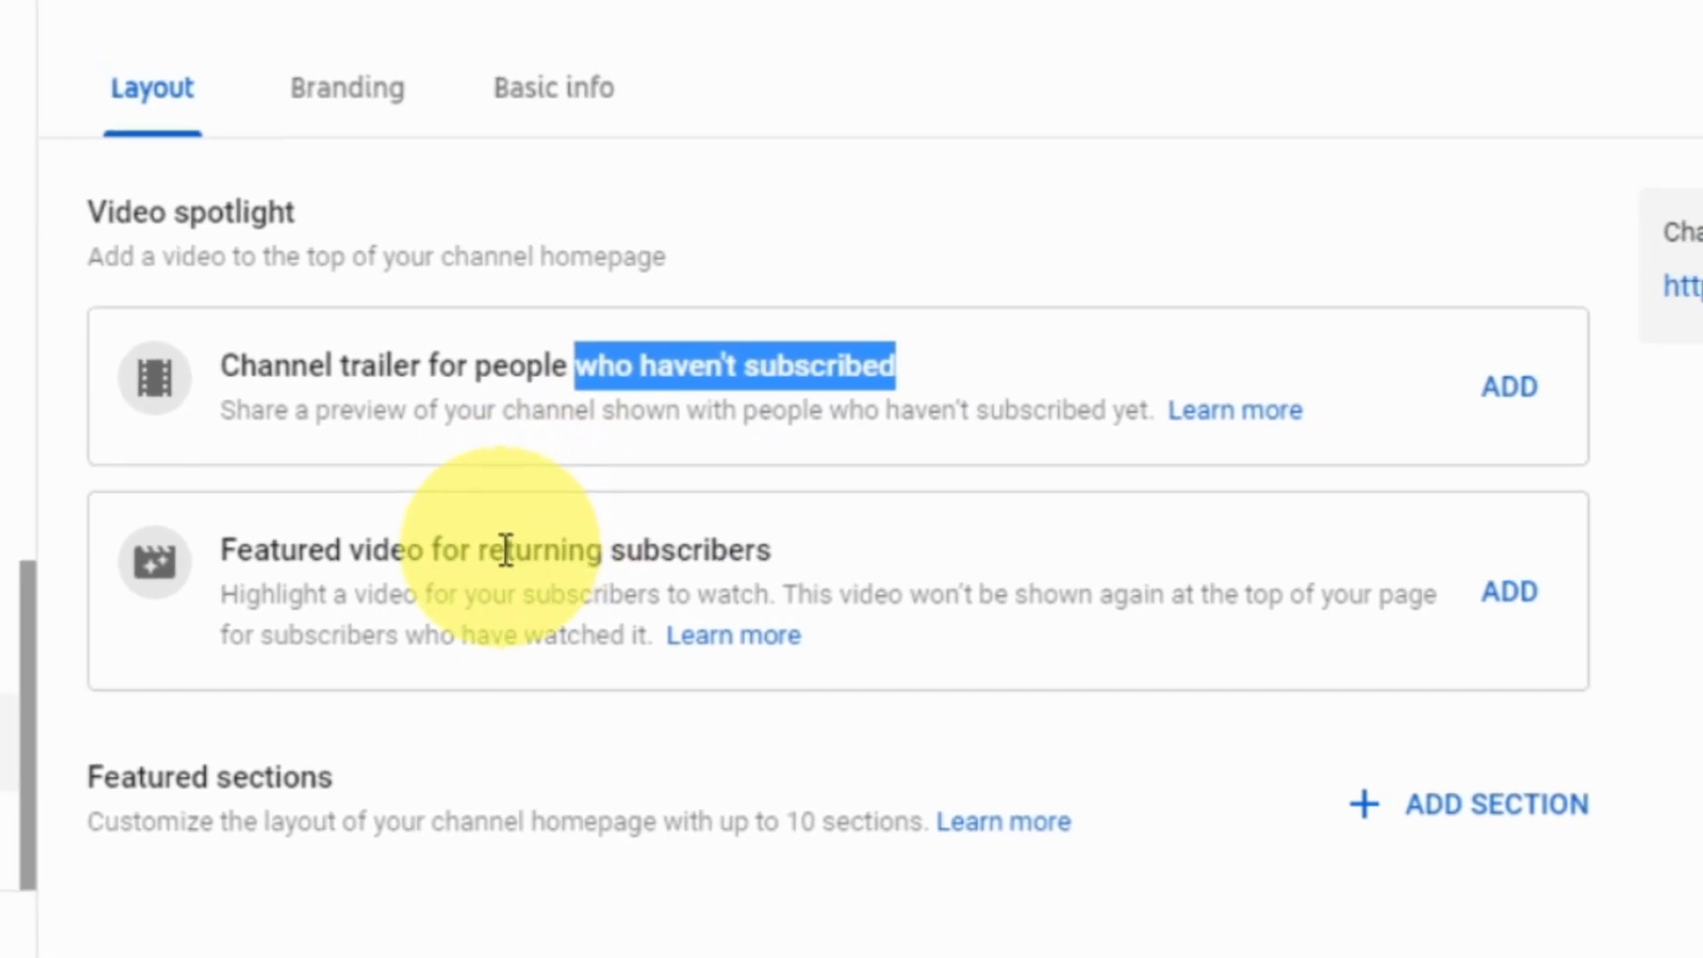
left_click_drag(480, 550, 771, 550)
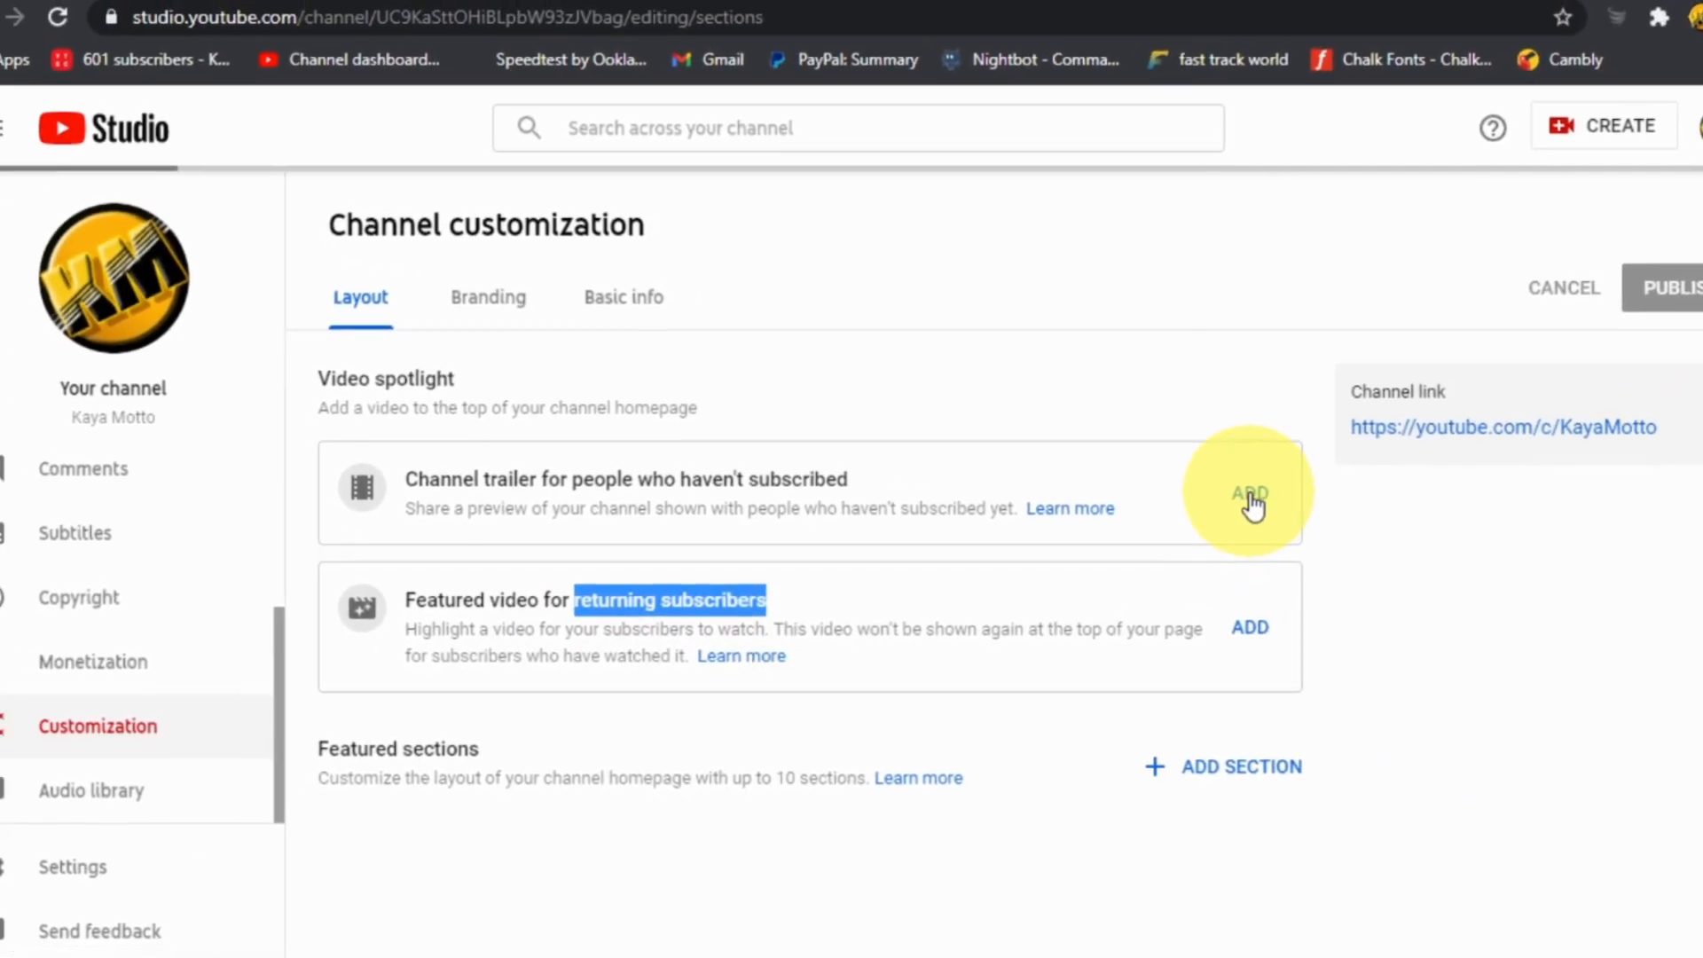
left_click(1251, 497)
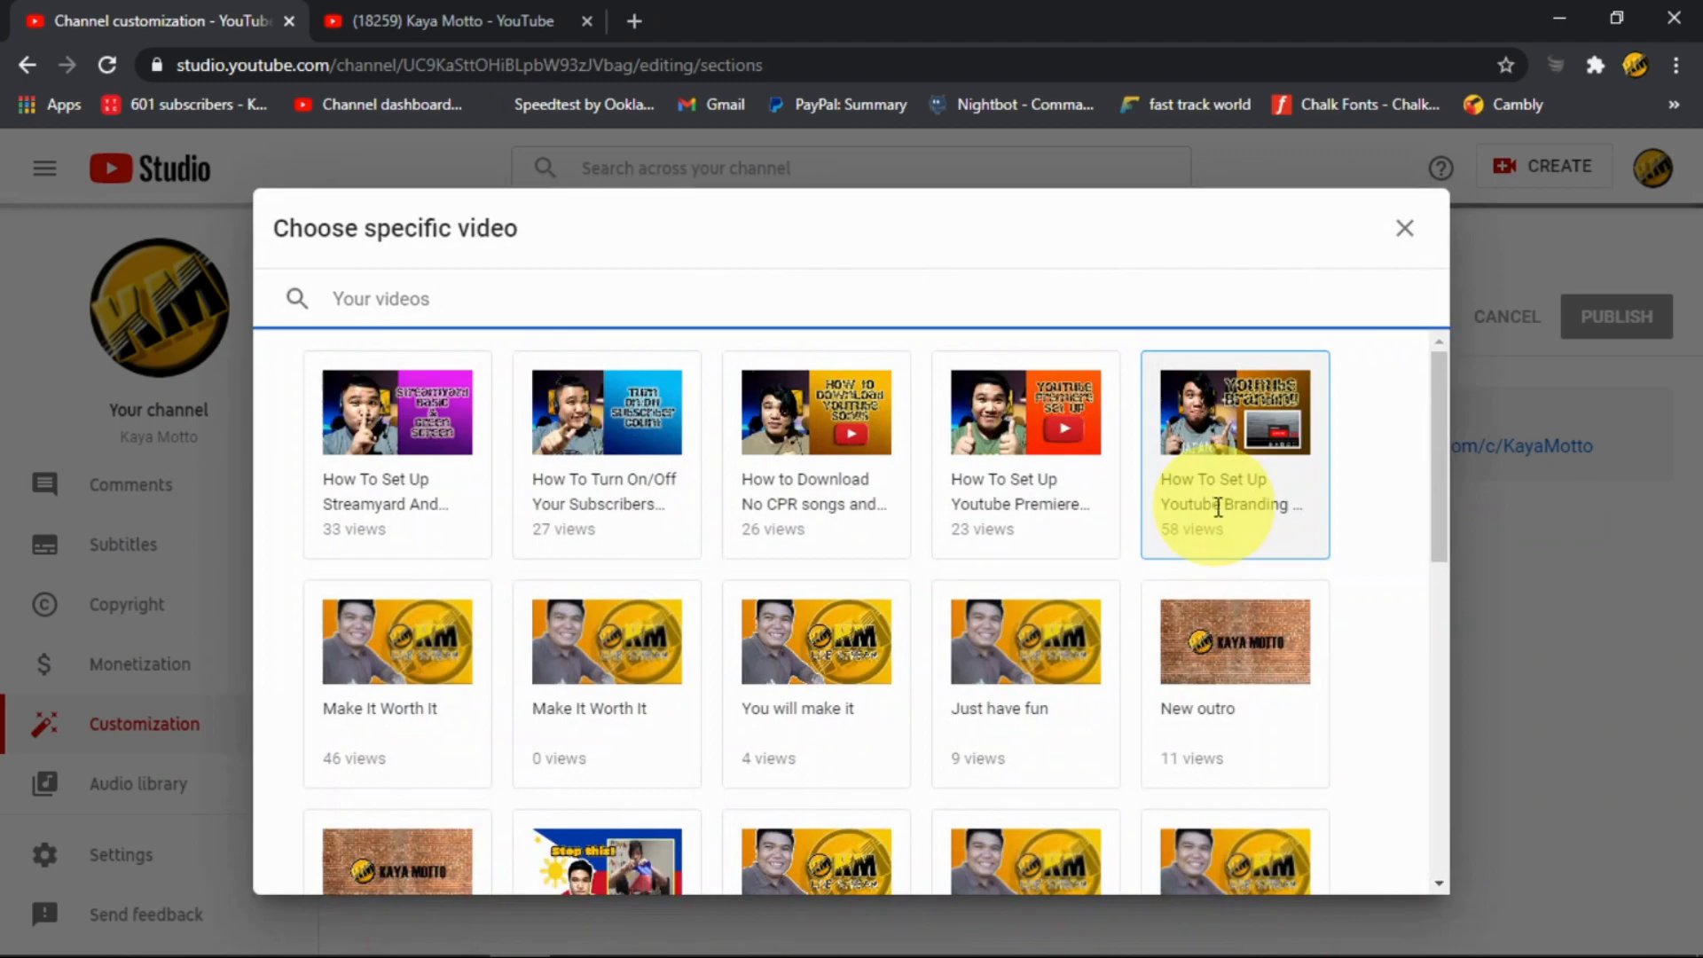
scroll(1232, 613, "down", 7)
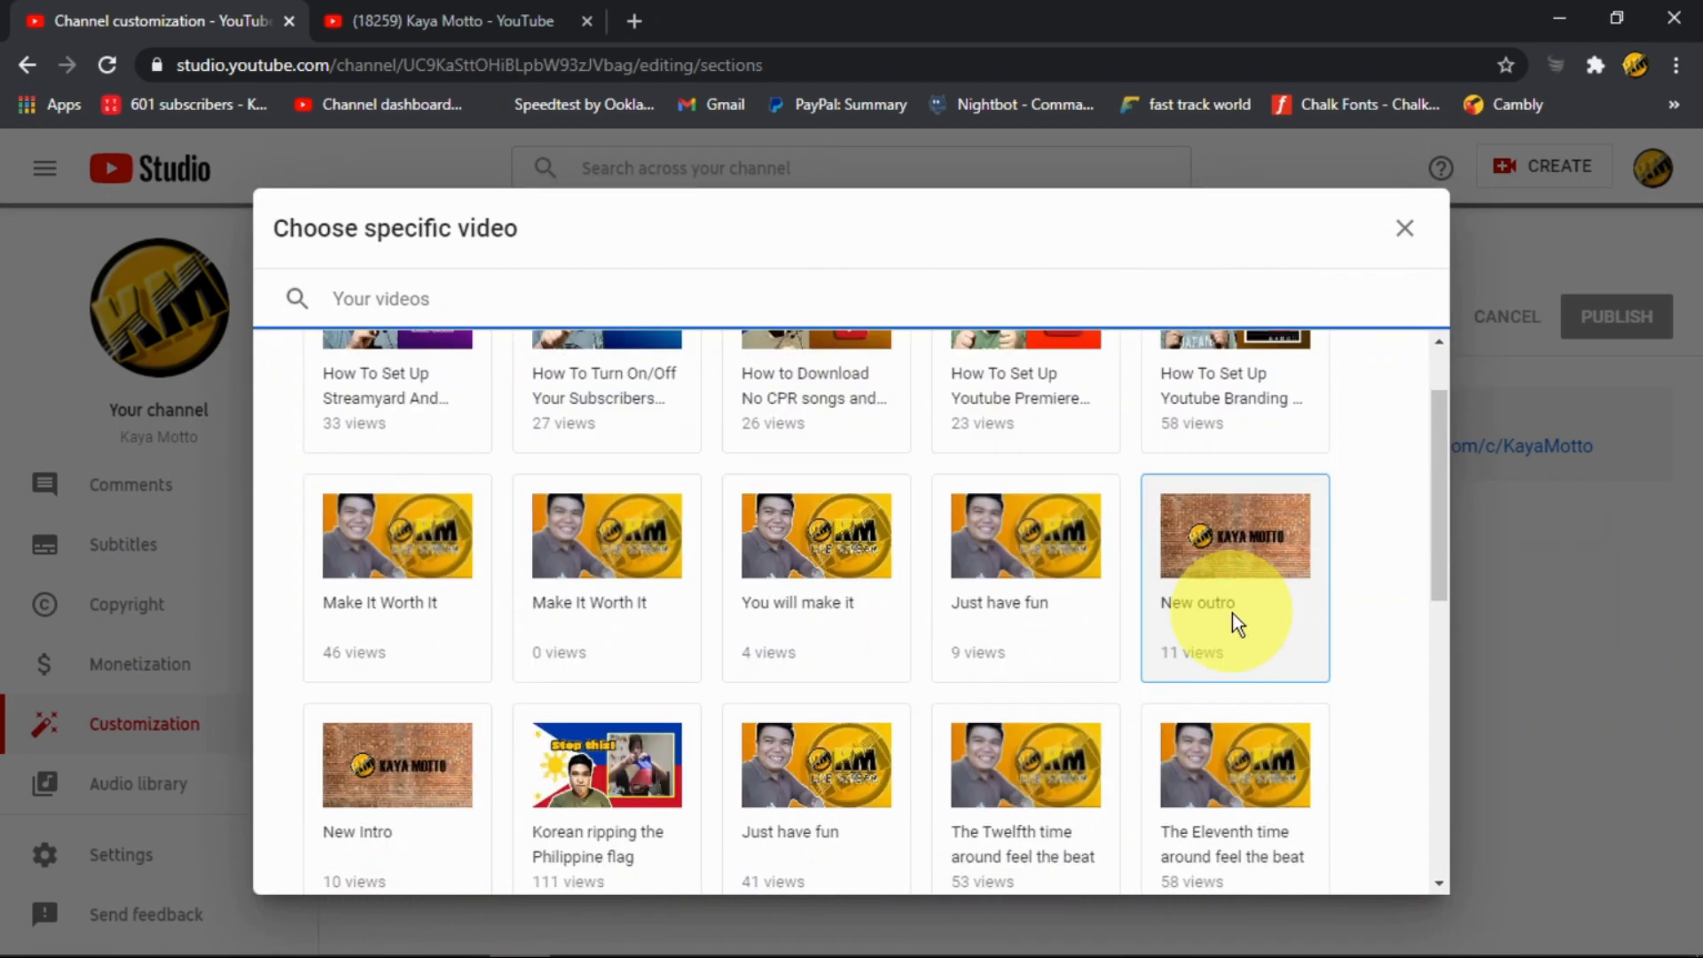
scroll(1232, 614, "down", 2)
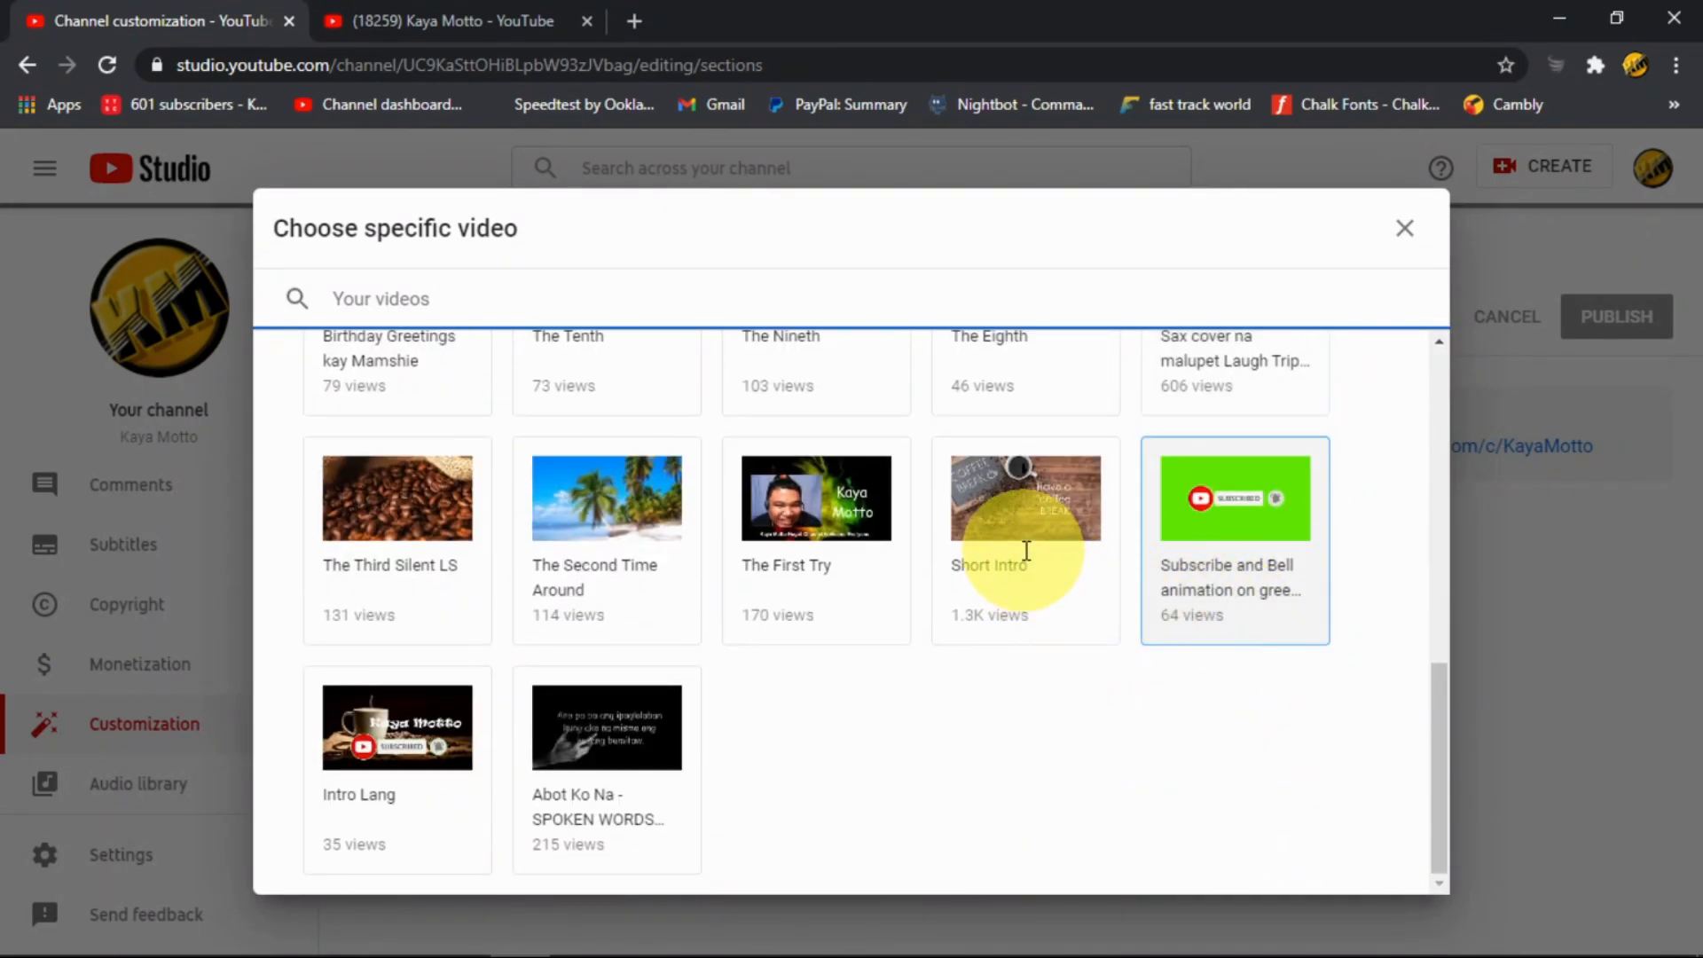
left_click(1067, 523)
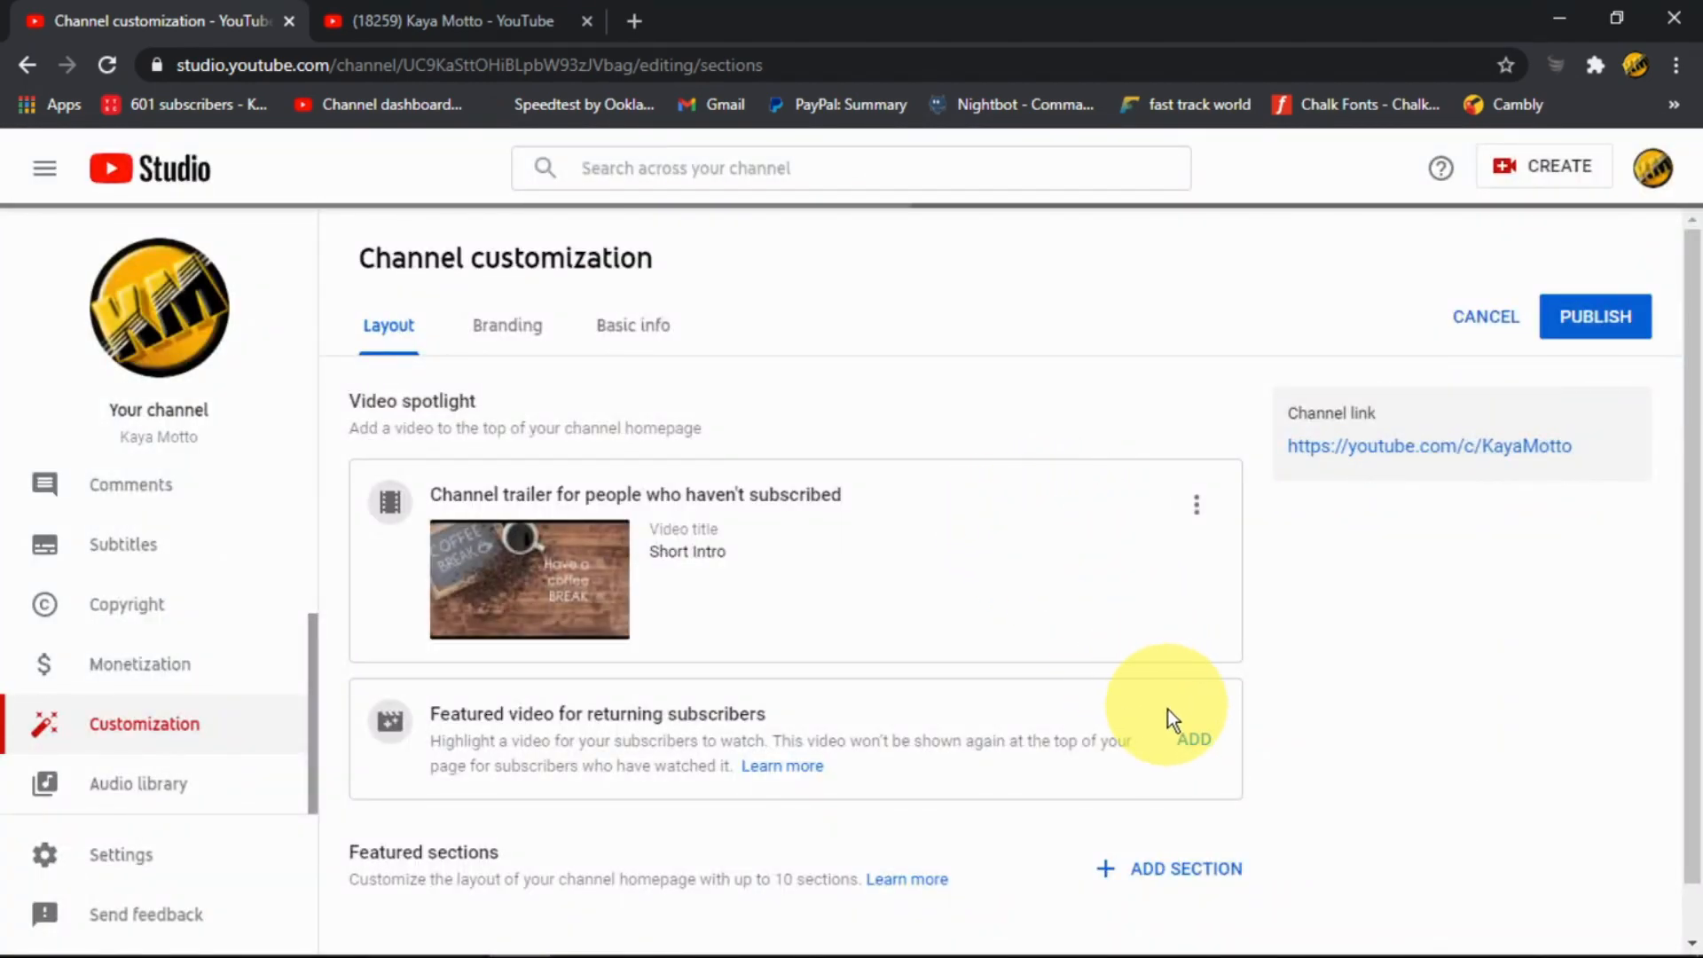
Add the "Short Intro" video as the featured video for returning subscribers.
left_click(1204, 754)
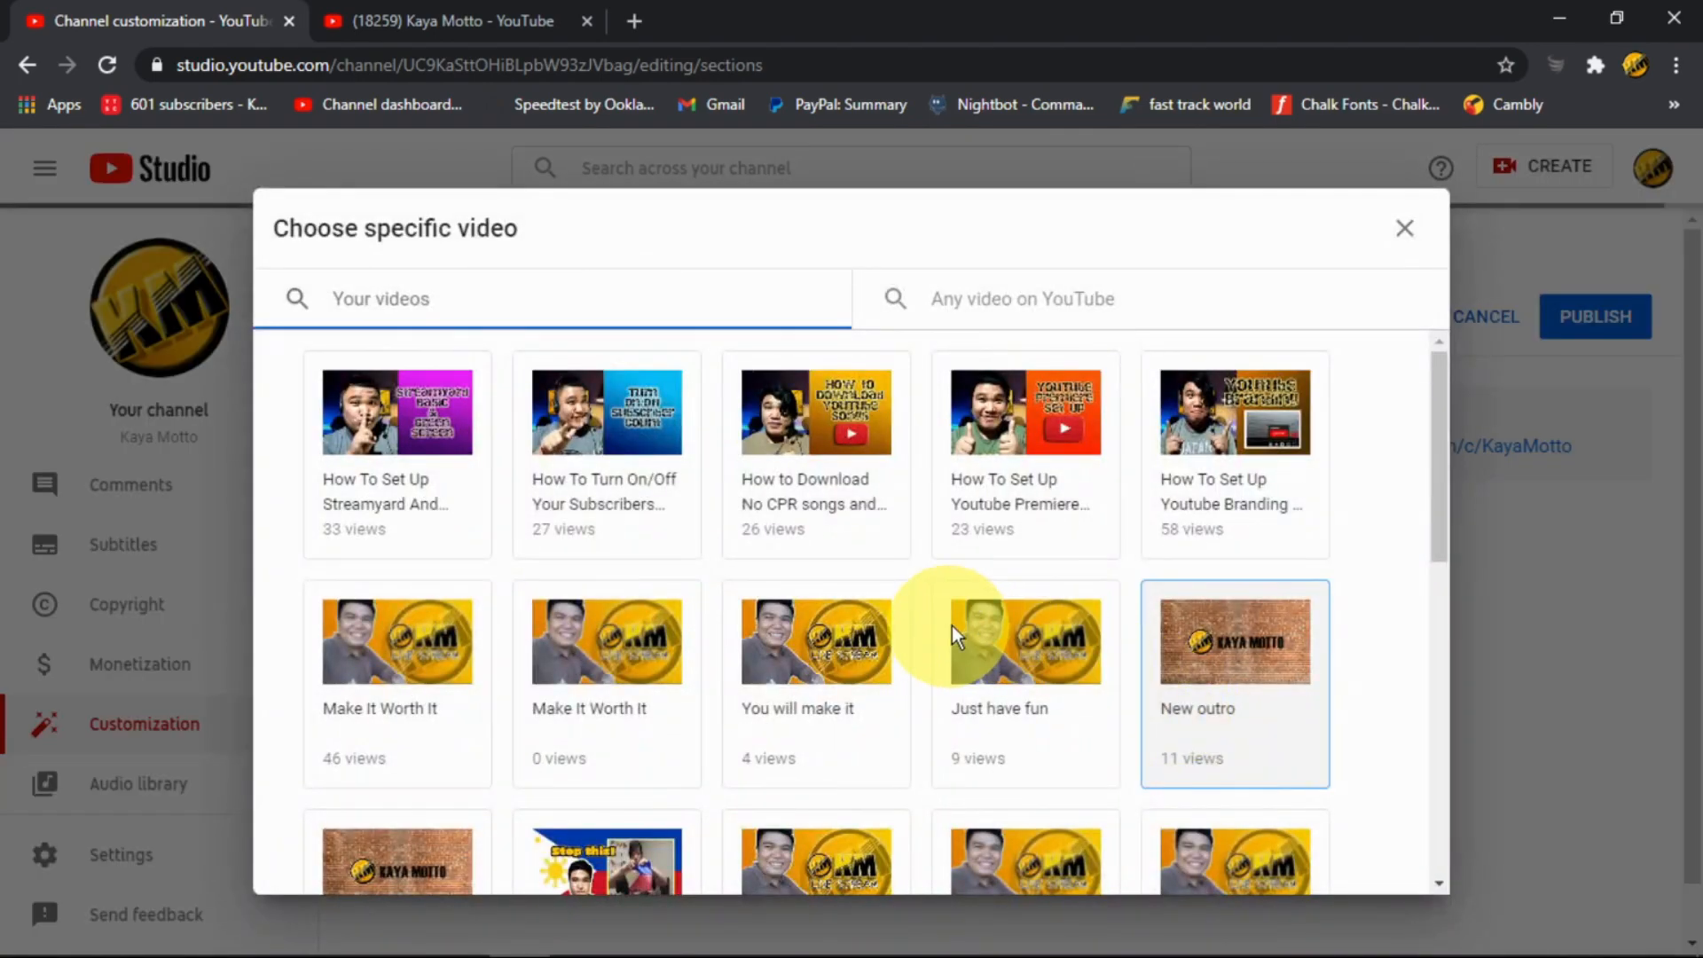
scroll(967, 662, "down", 5)
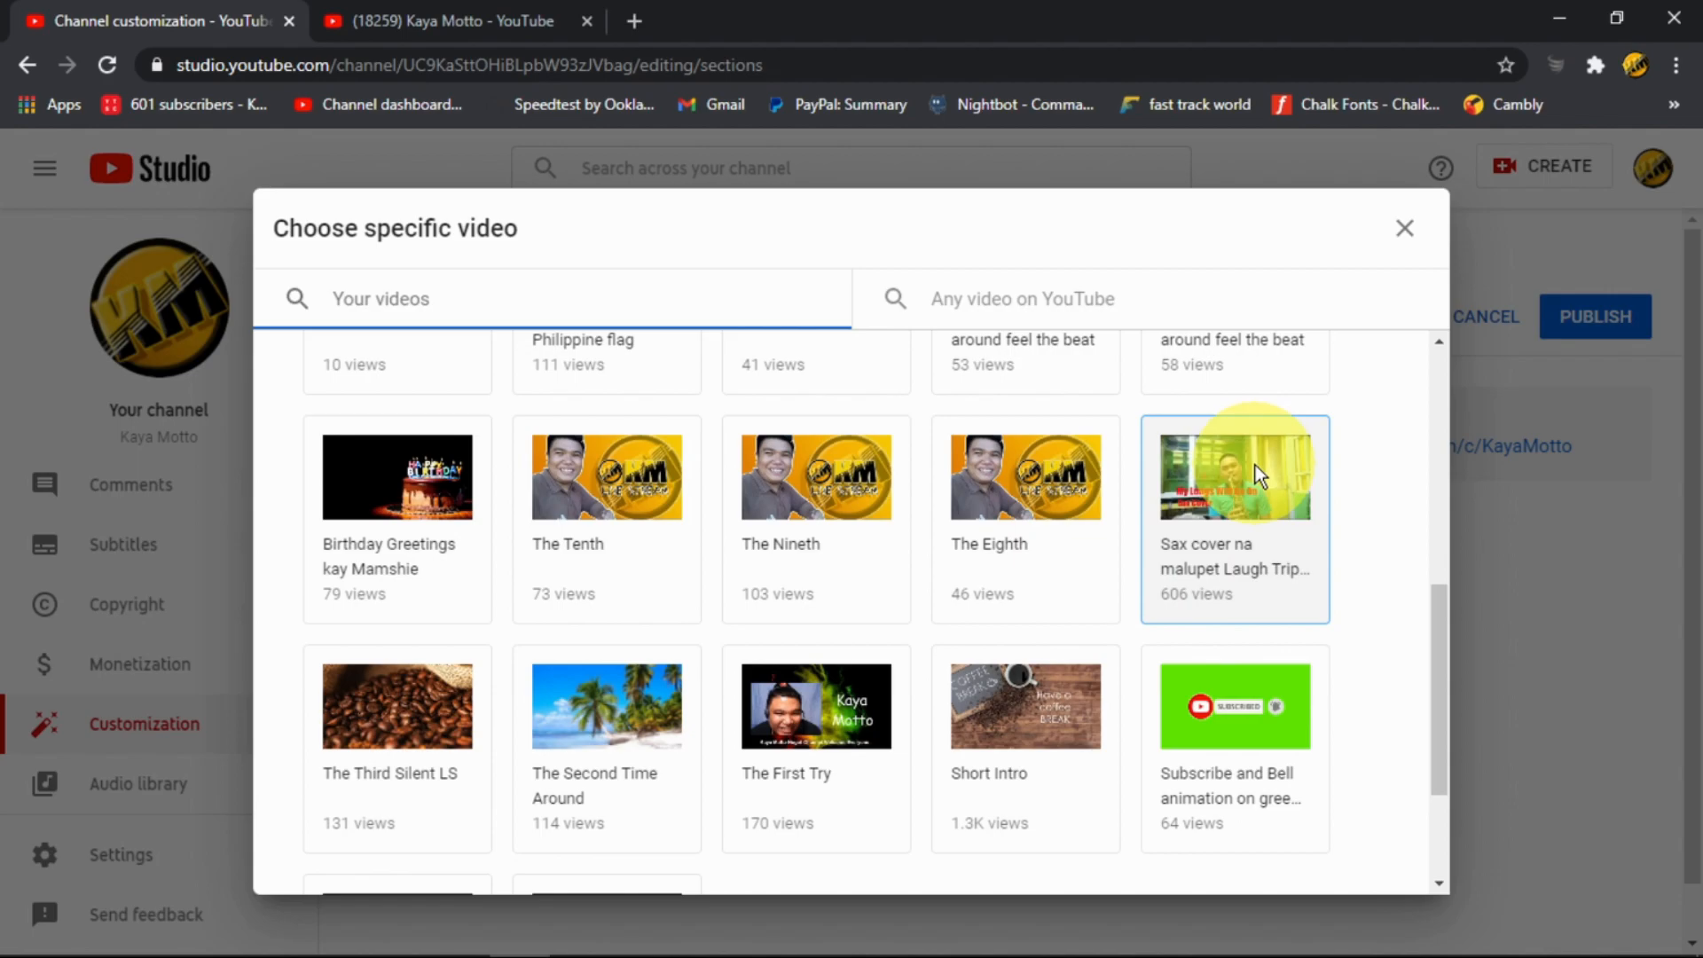
left_click(1064, 697)
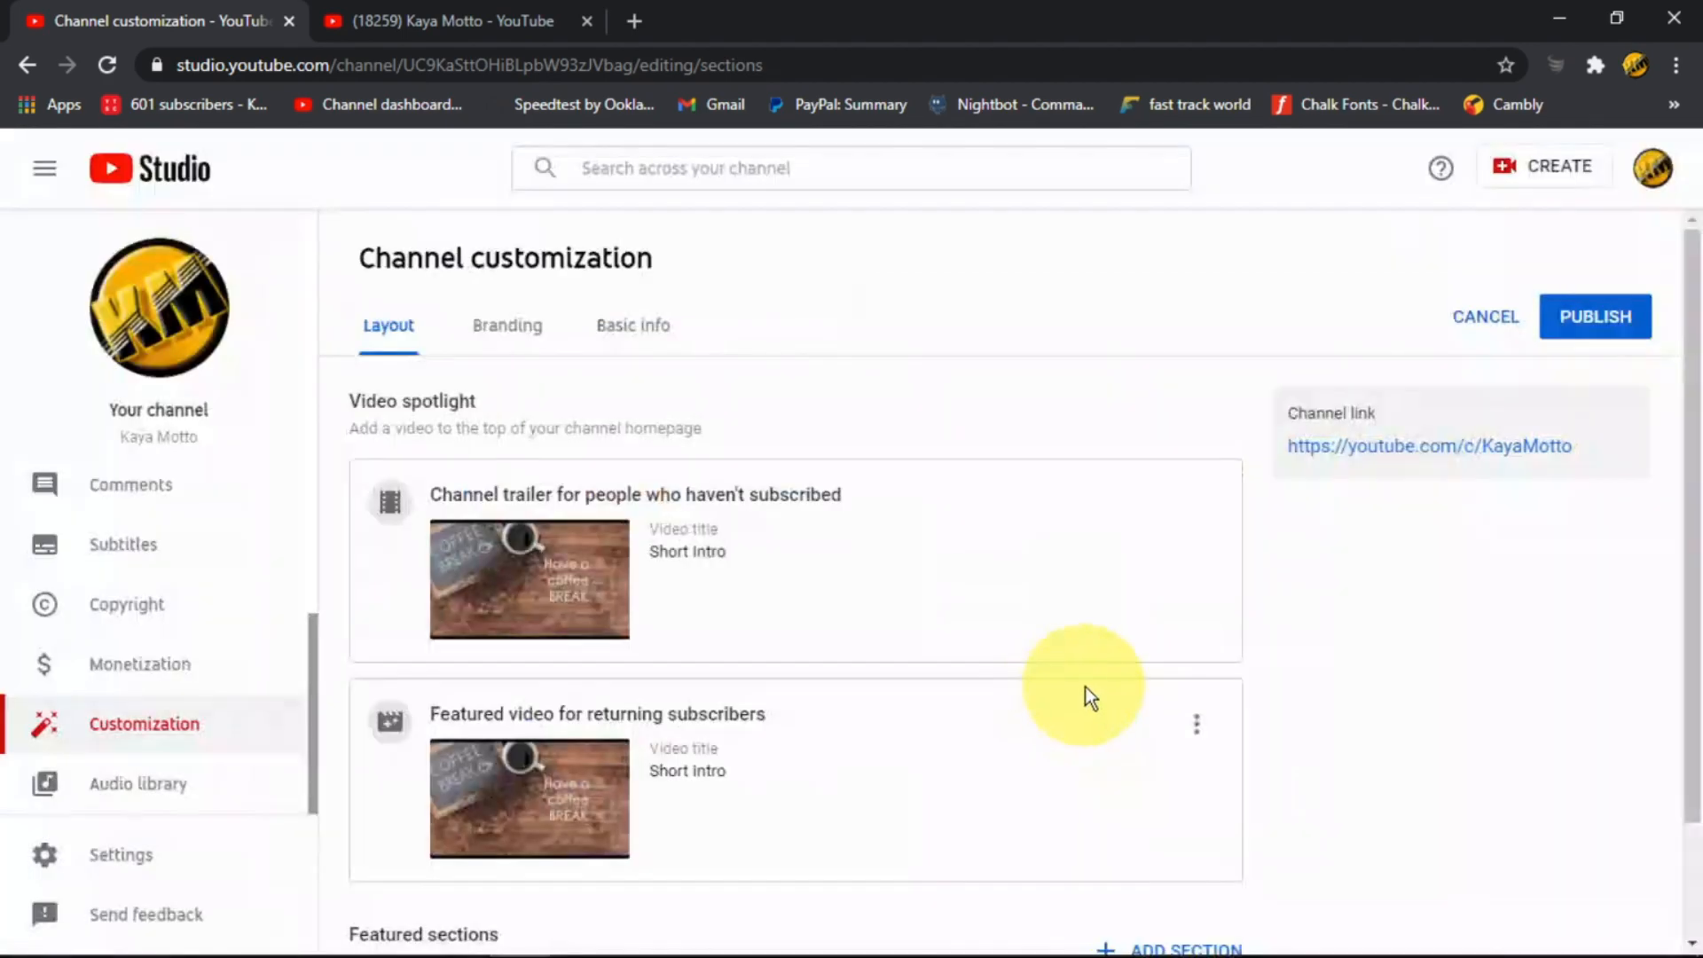
Add a single-playlist featured section showing the "Youtube Basic Tutorials" playlist.
scroll(1093, 673, "down", 2)
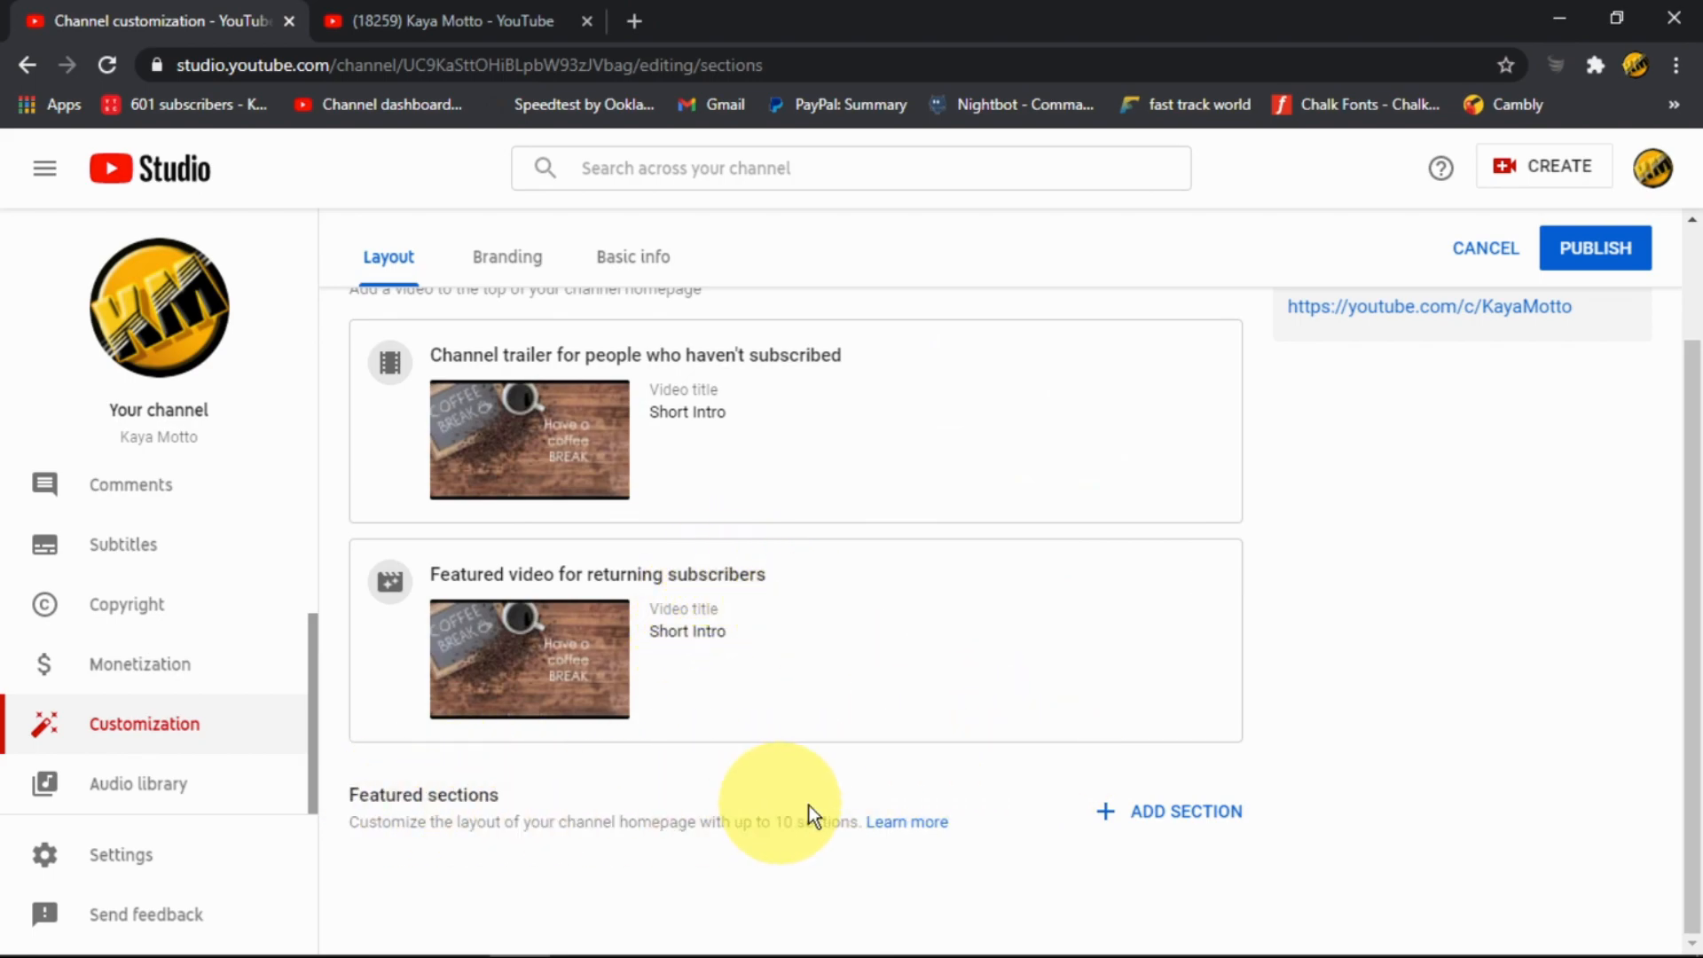
left_click(1165, 825)
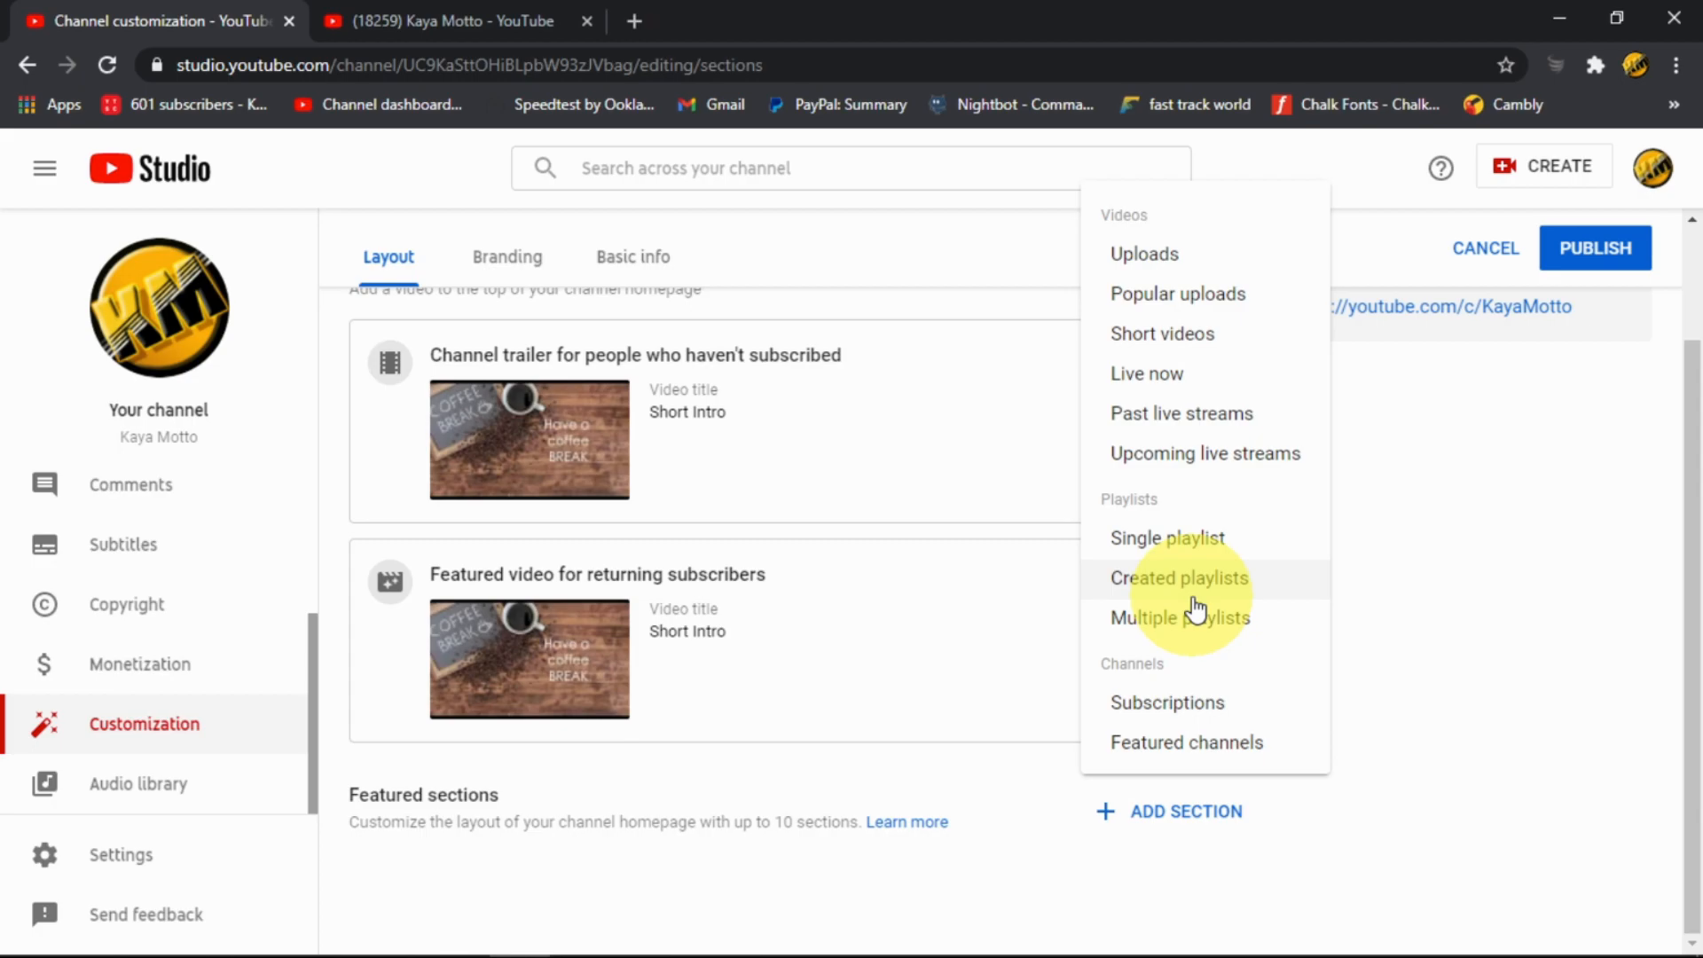
left_click(1197, 539)
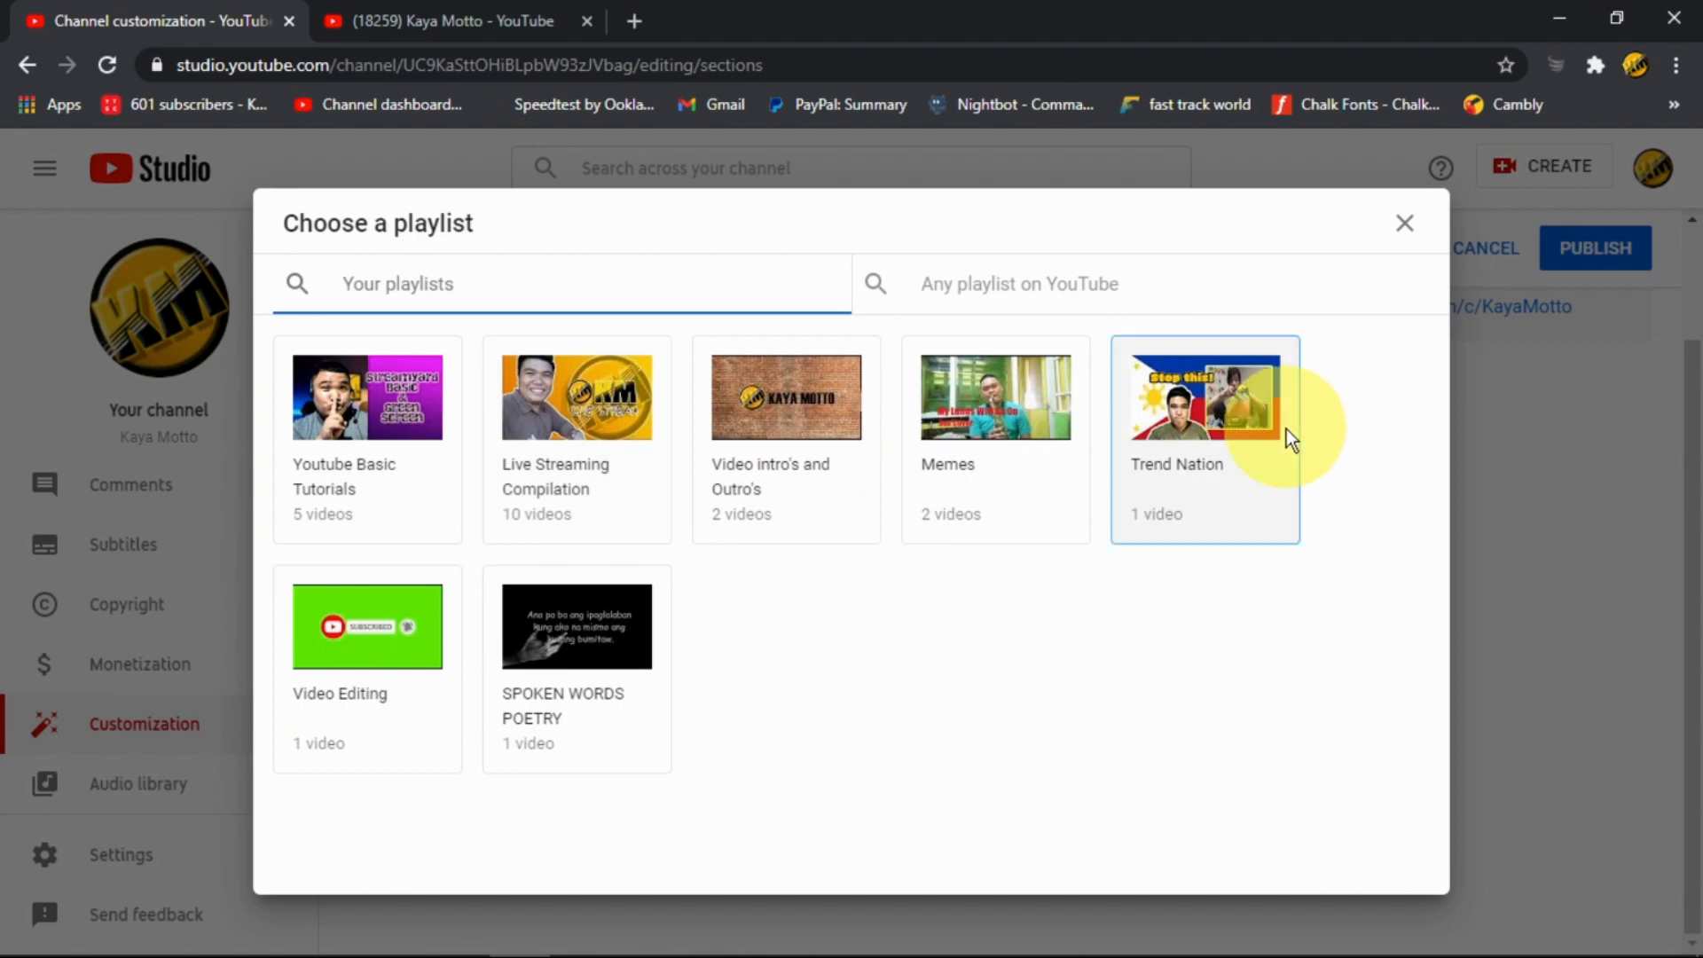
left_click(407, 444)
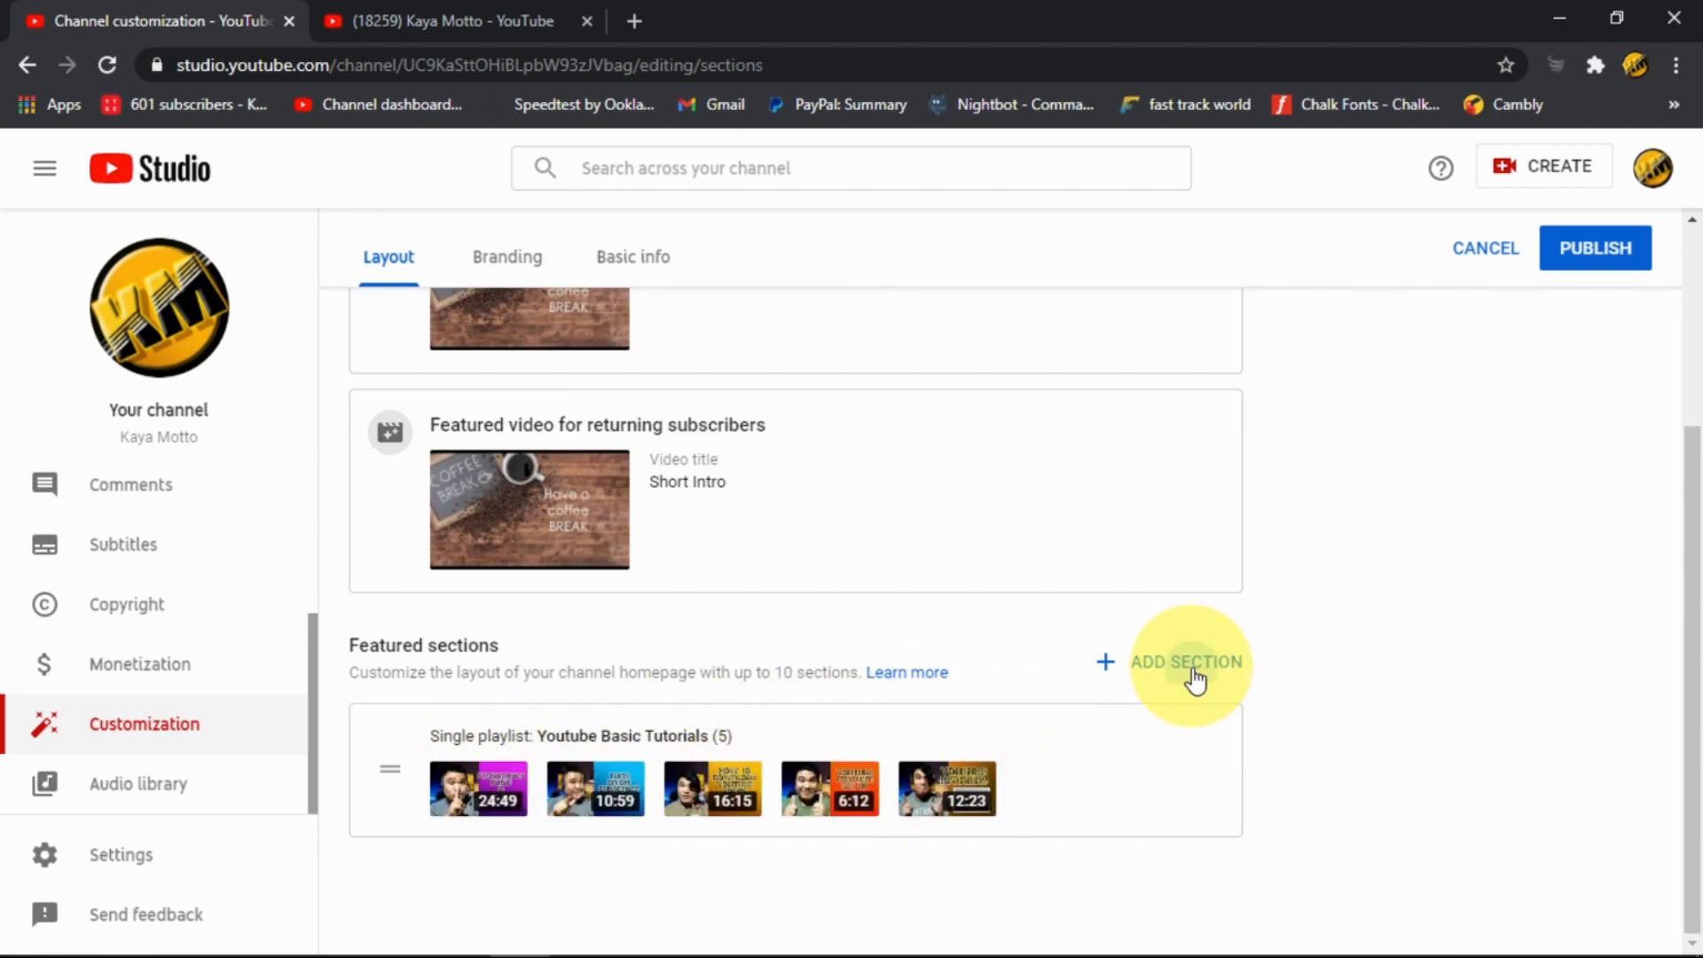
Add two more single-playlist featured sections, one for "Memes" and one for "SPOKEN WORDS POETRY".
left_click(1193, 674)
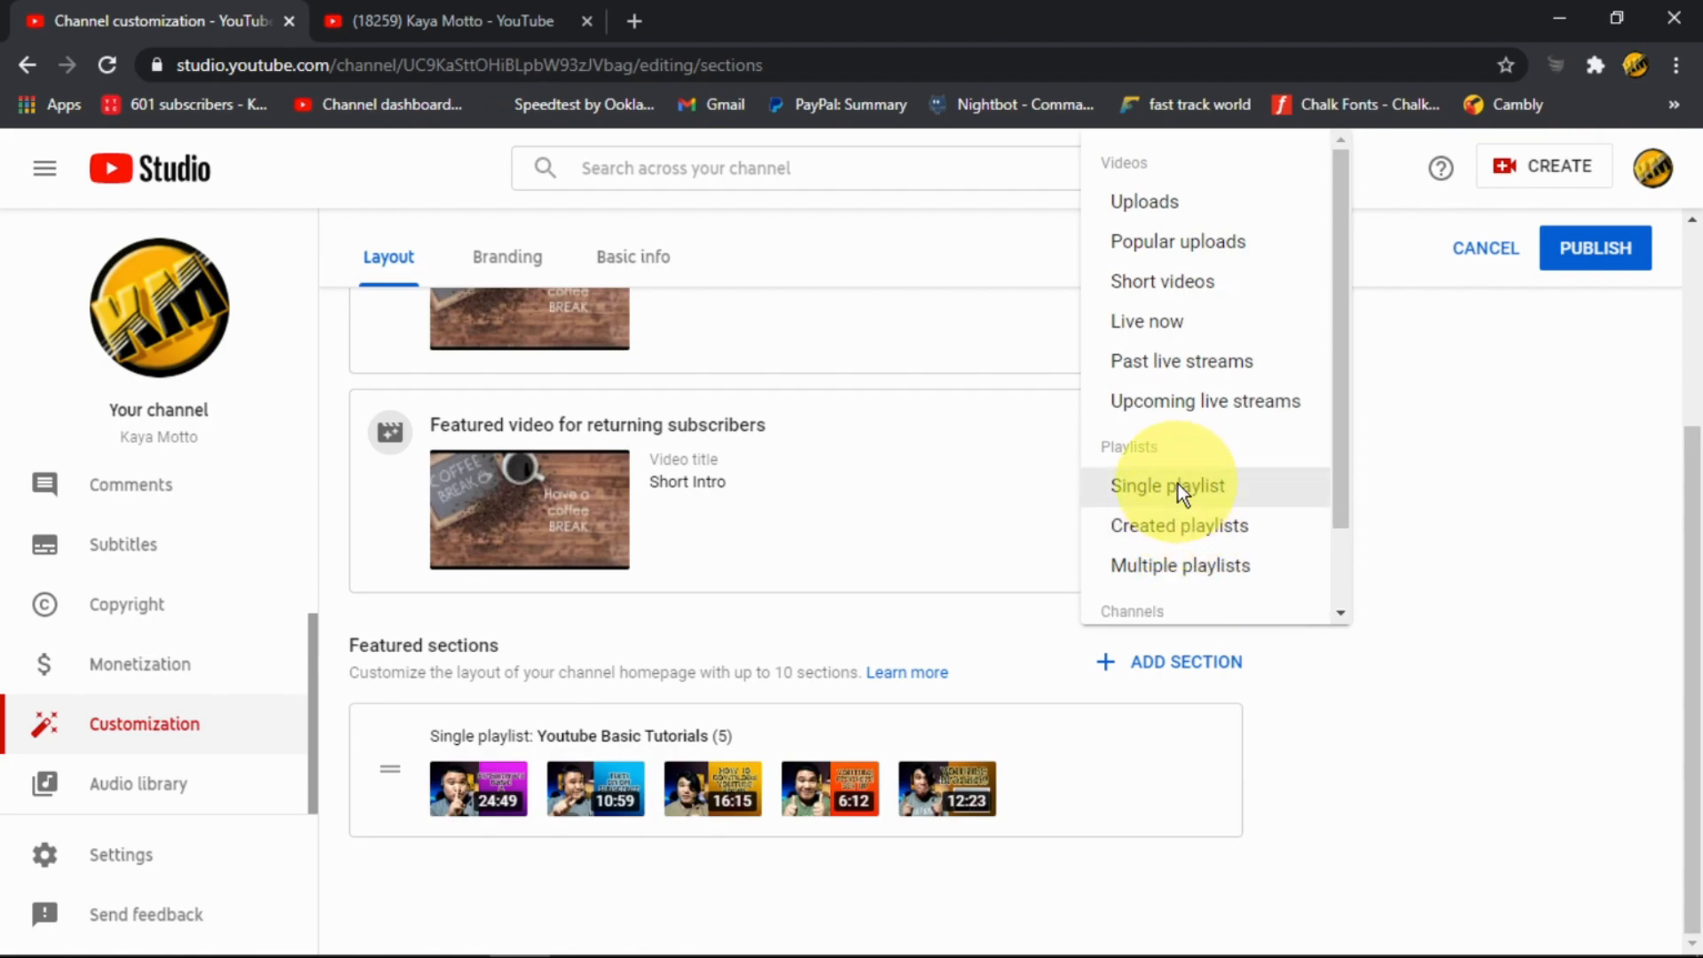
left_click(1168, 486)
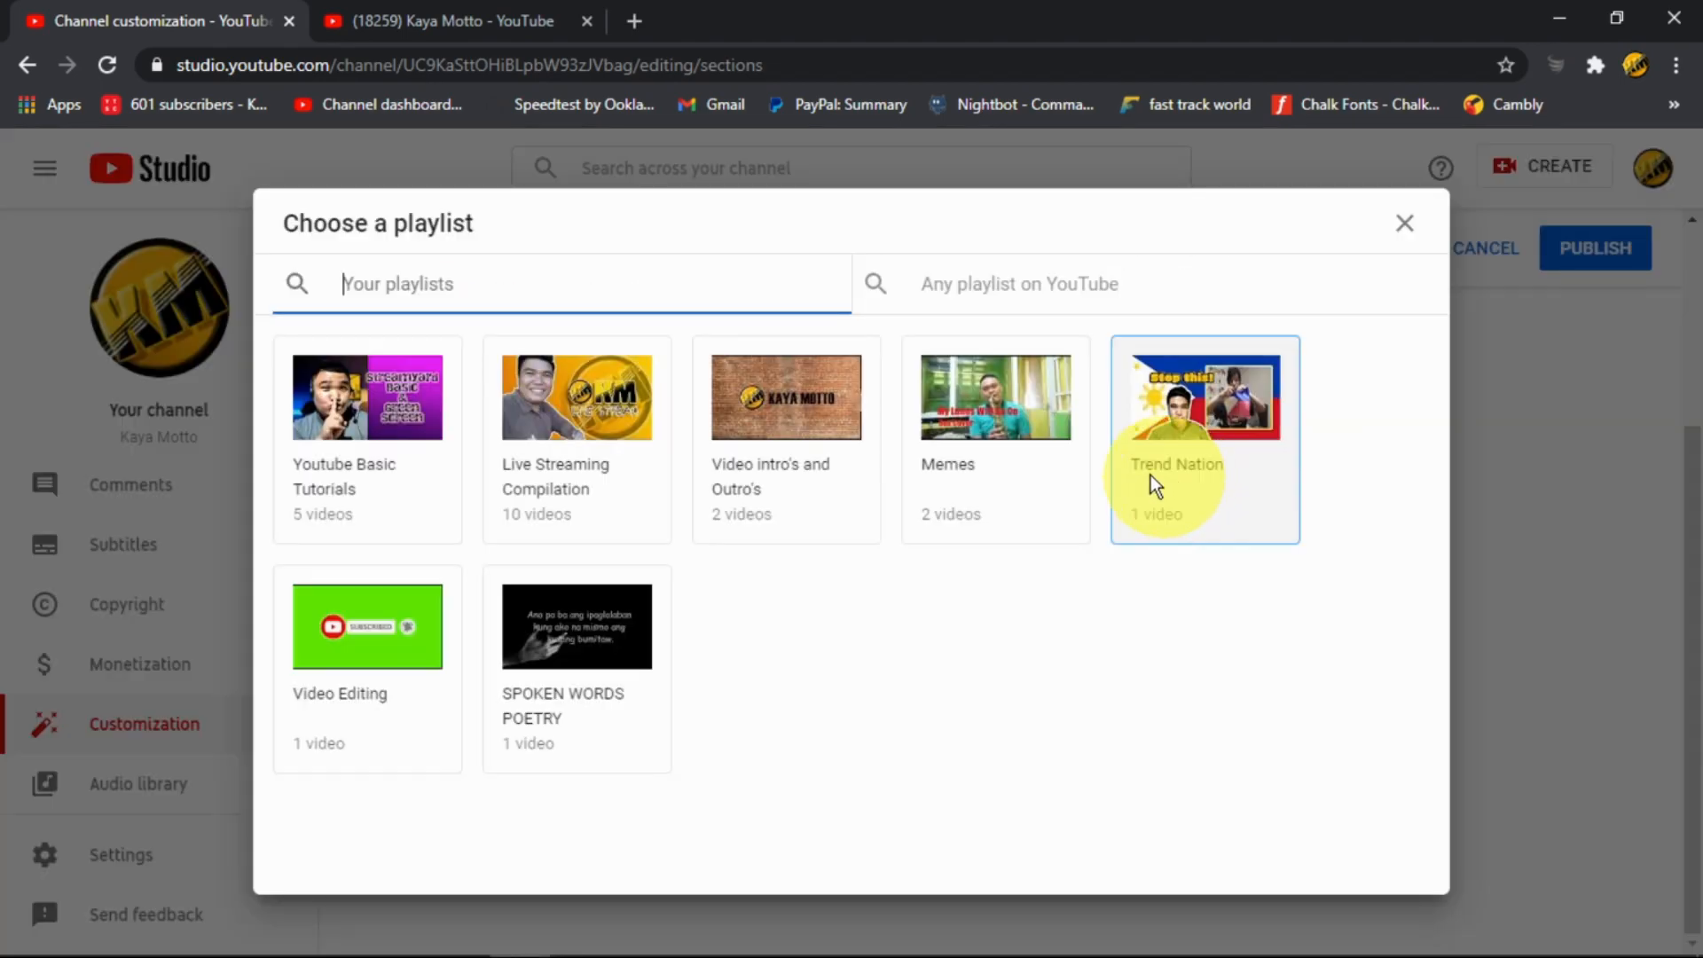
left_click(1006, 394)
left_click(1180, 529)
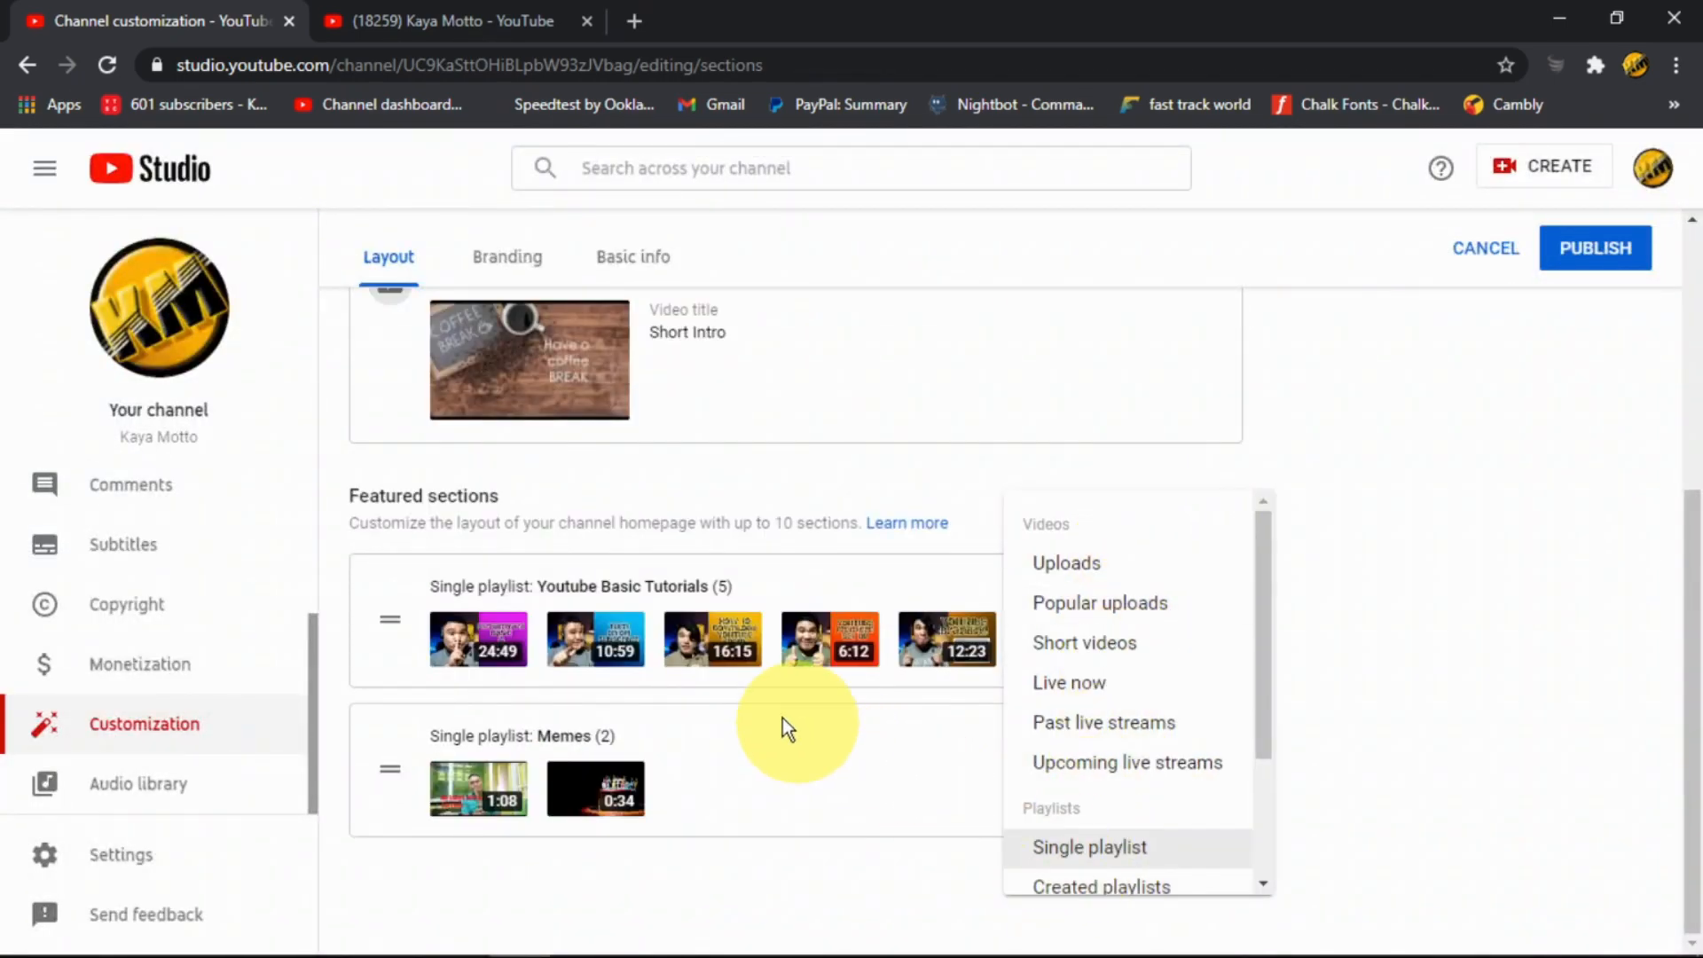
left_click(1135, 850)
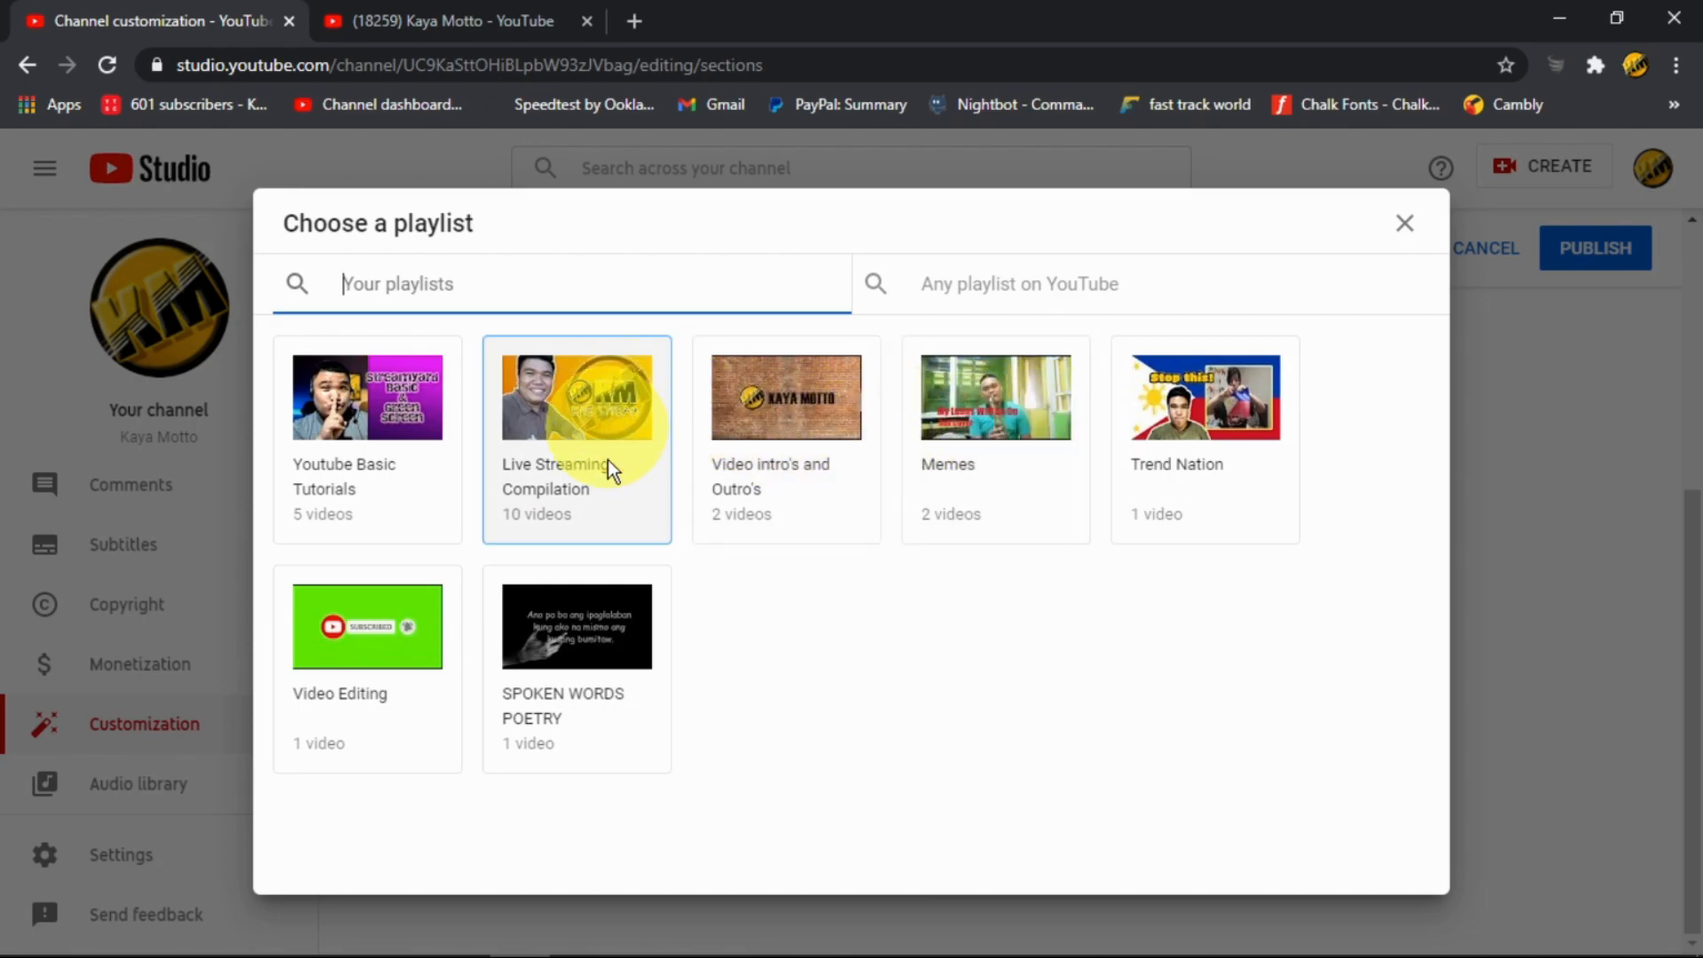
left_click(570, 621)
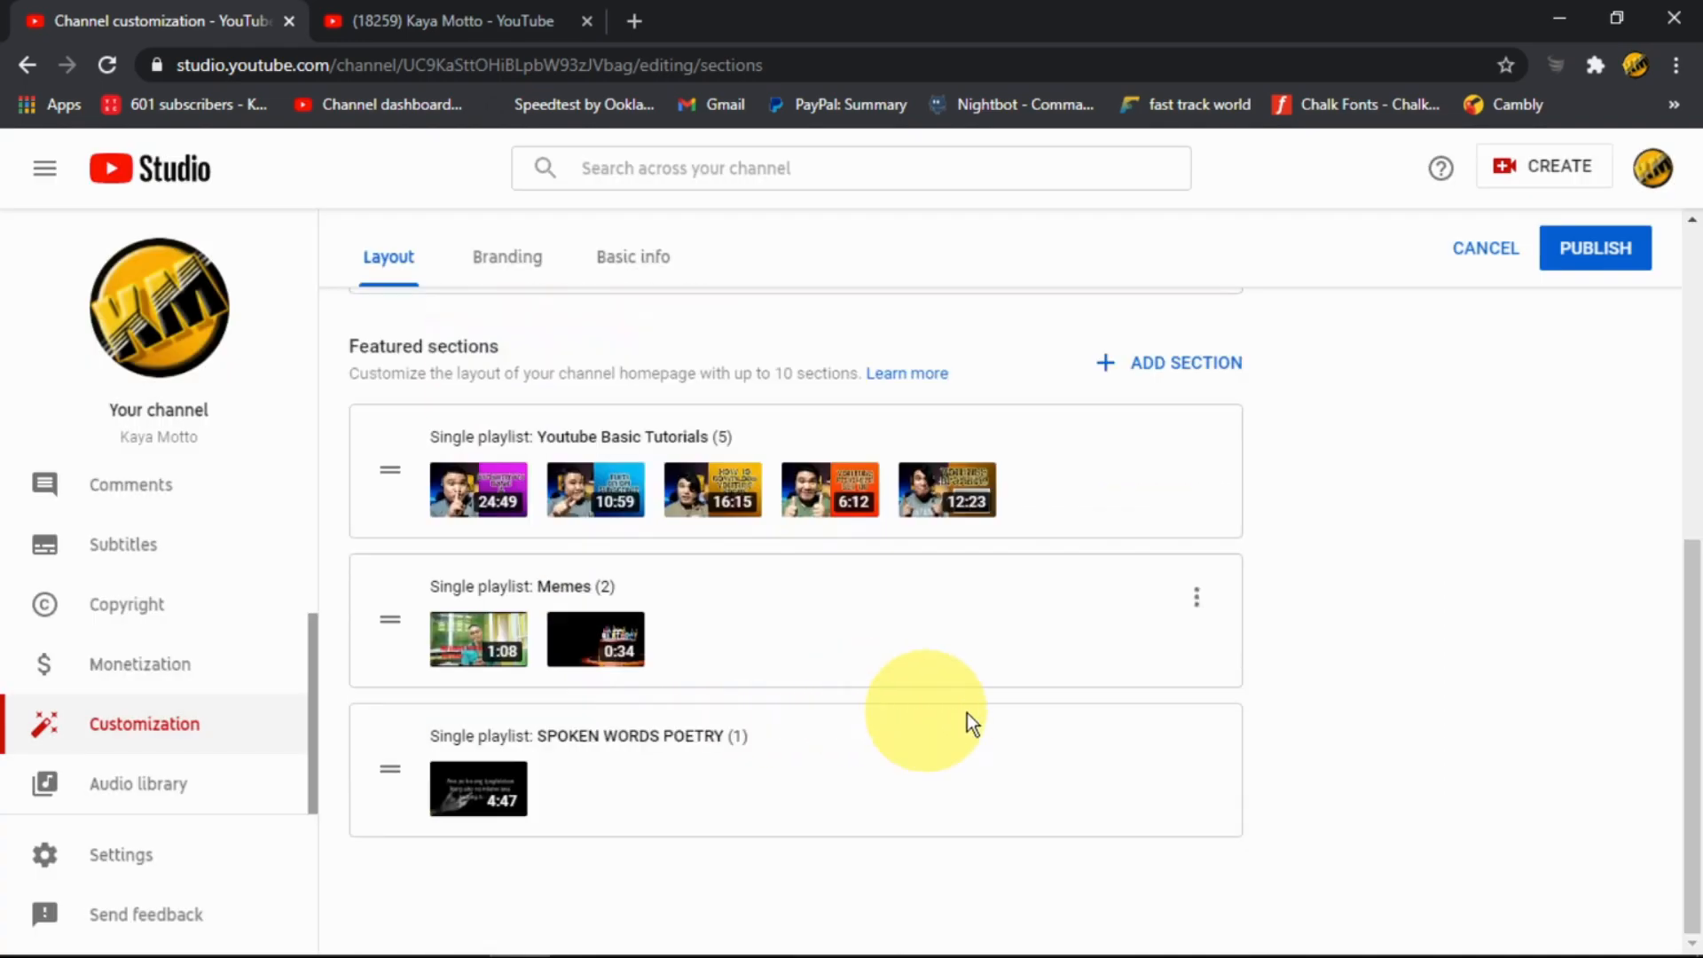
Add a second "SPOKEN WORDS POETRY" single-playlist section and remove that duplicate.
left_click(1180, 357)
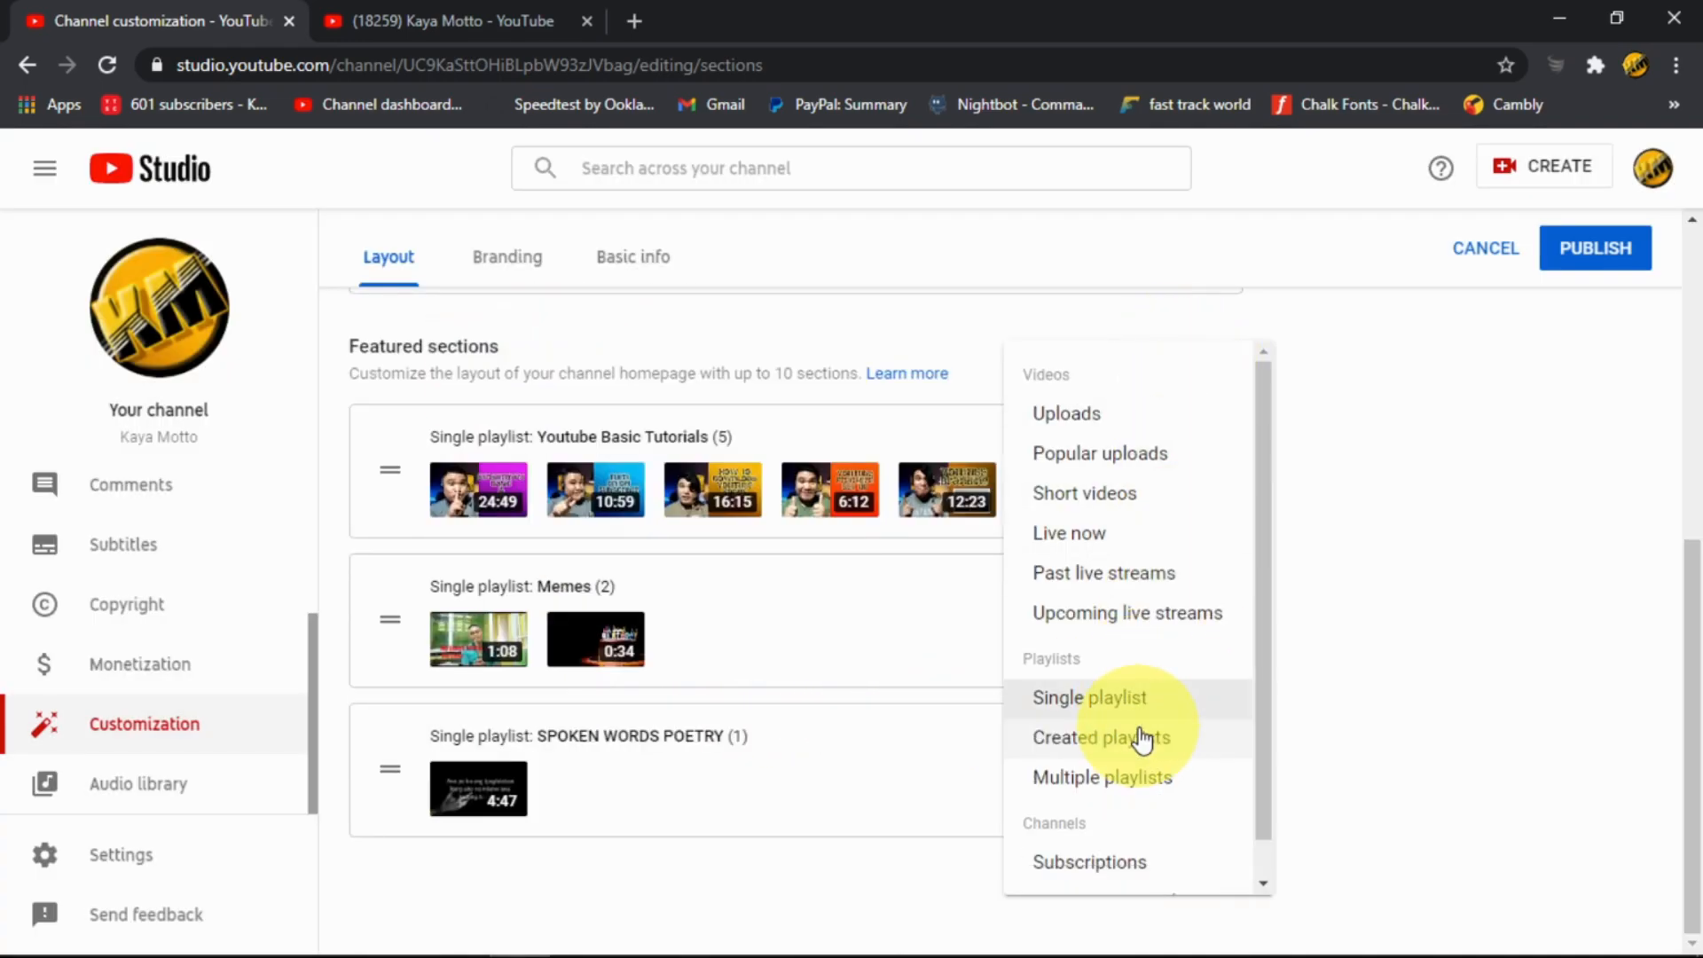
left_click(1120, 699)
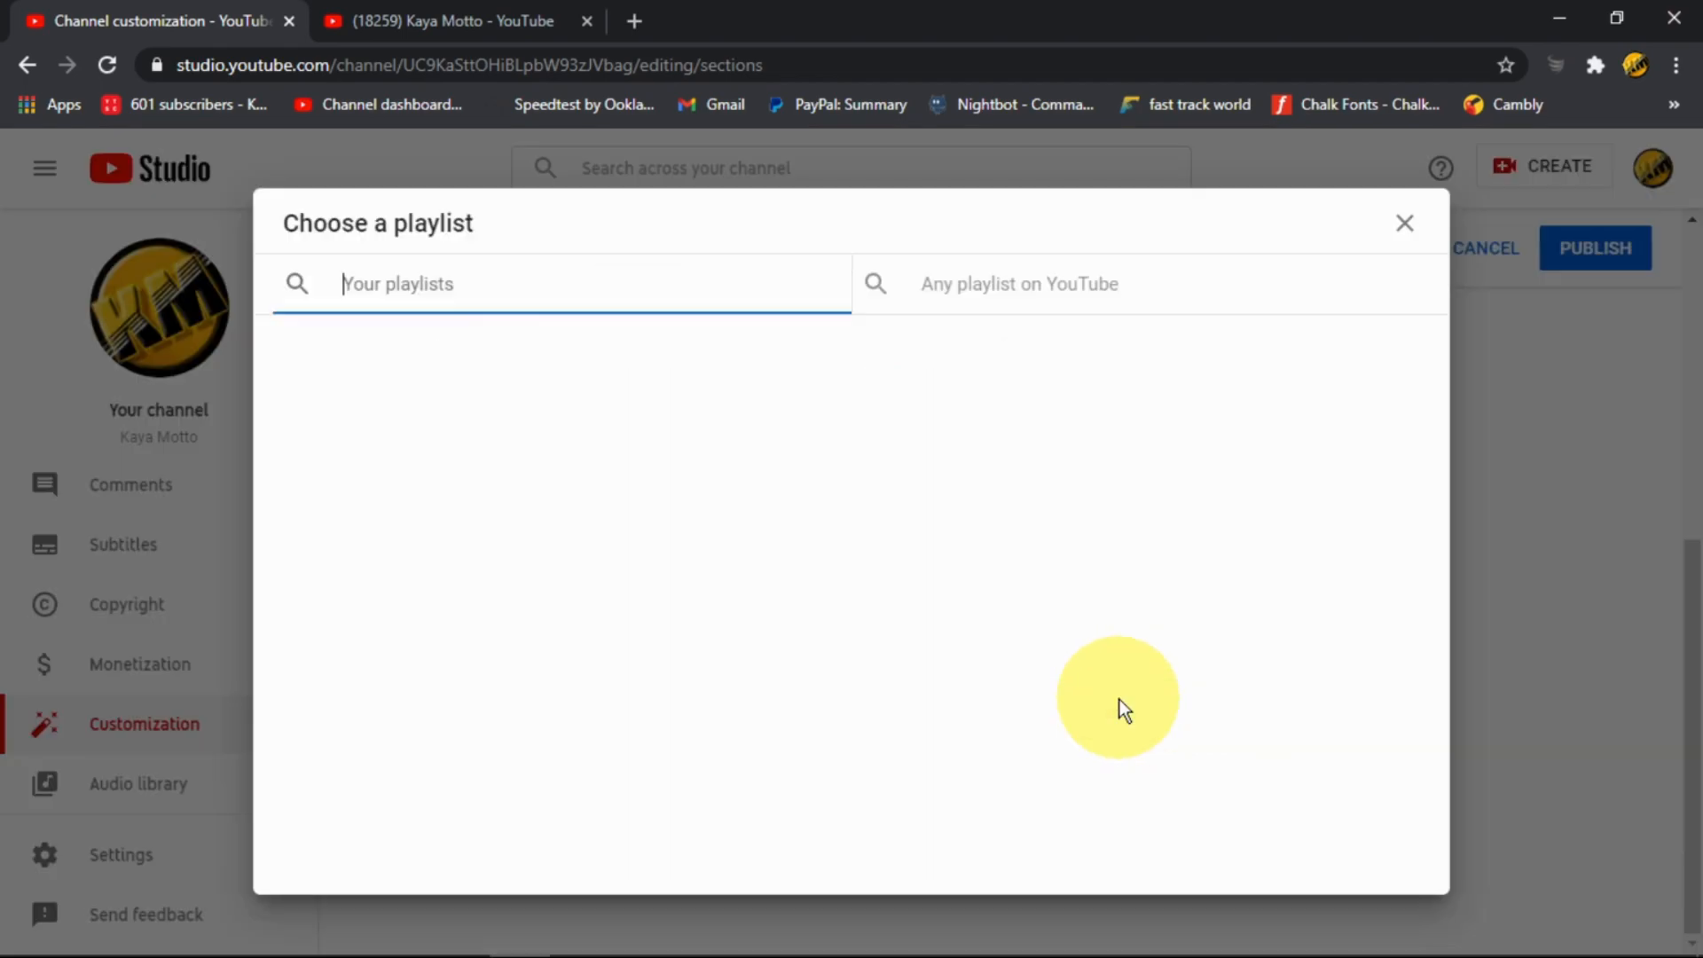
left_click(556, 621)
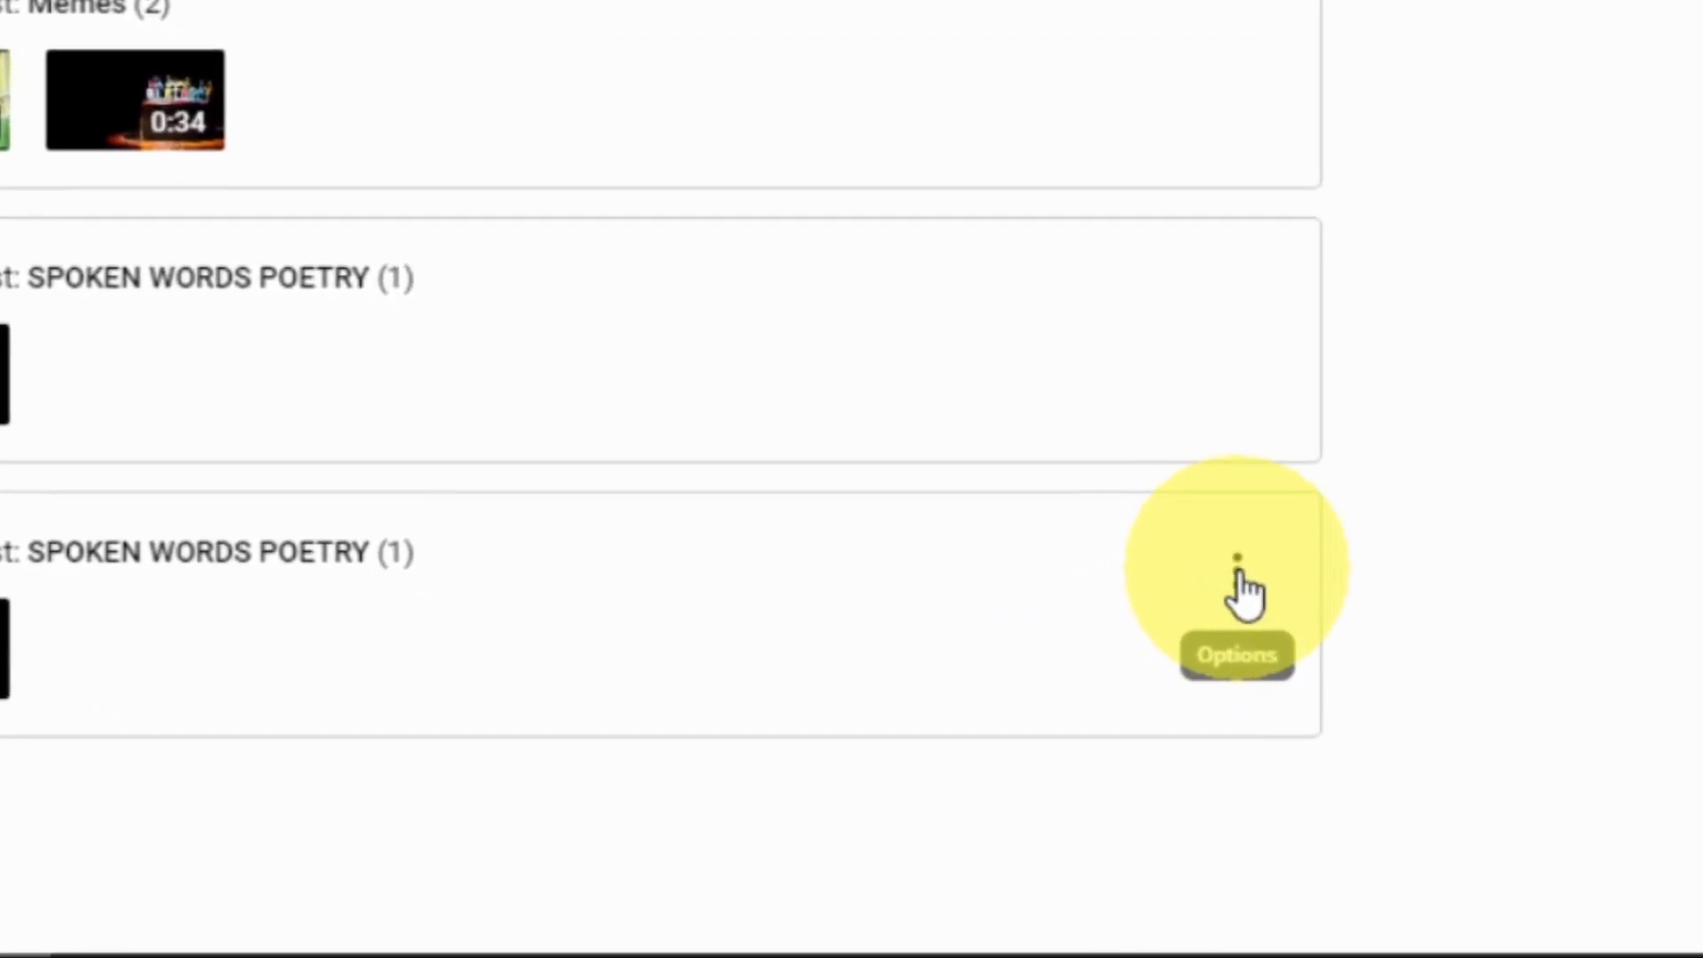
left_click(1238, 568)
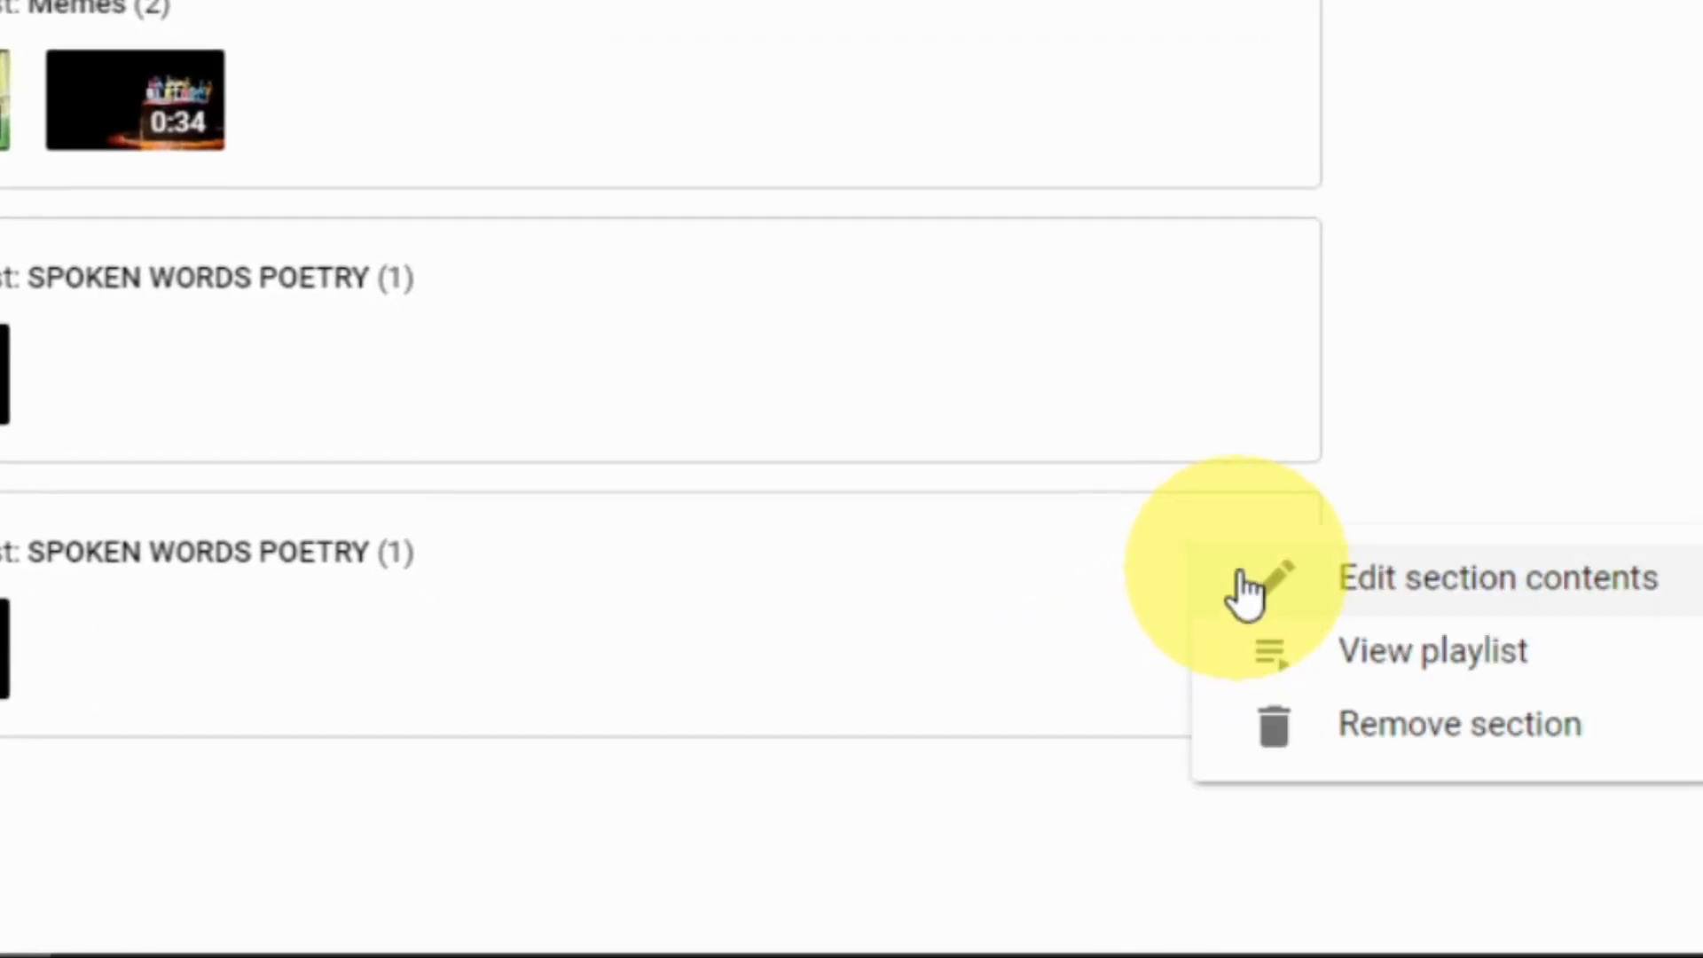
left_click(1430, 741)
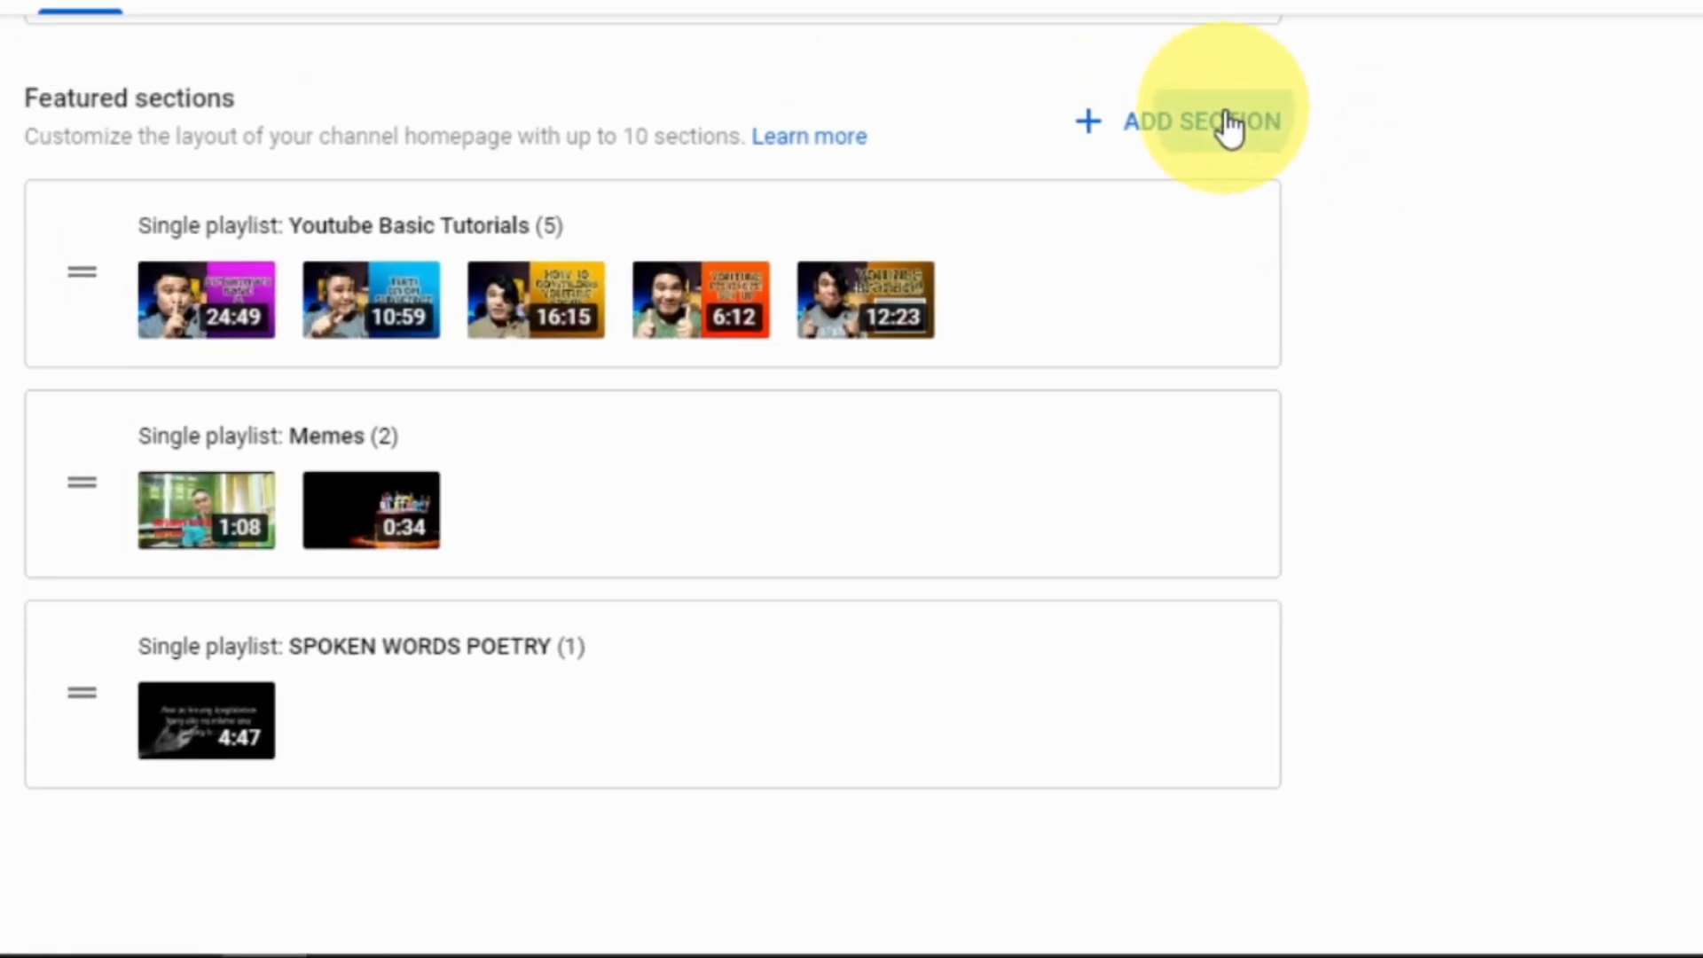
Add a single-playlist featured section showing the "Live Streaming Compilation" playlist.
left_click(1228, 127)
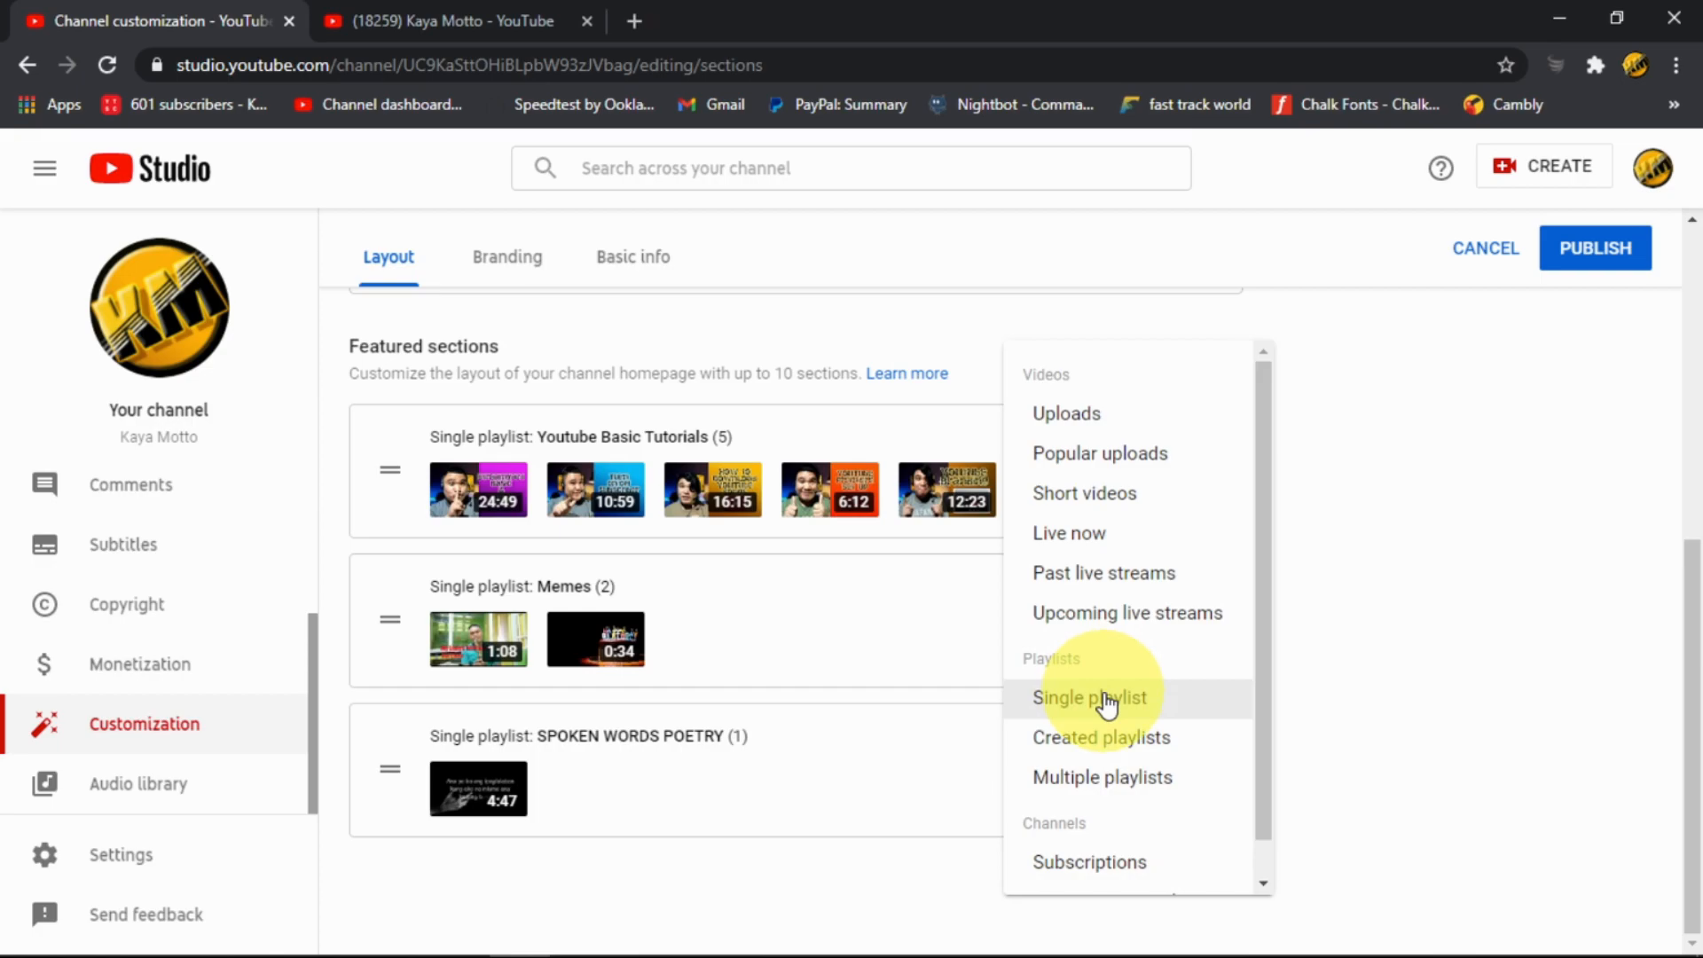
left_click(1106, 705)
left_click(567, 417)
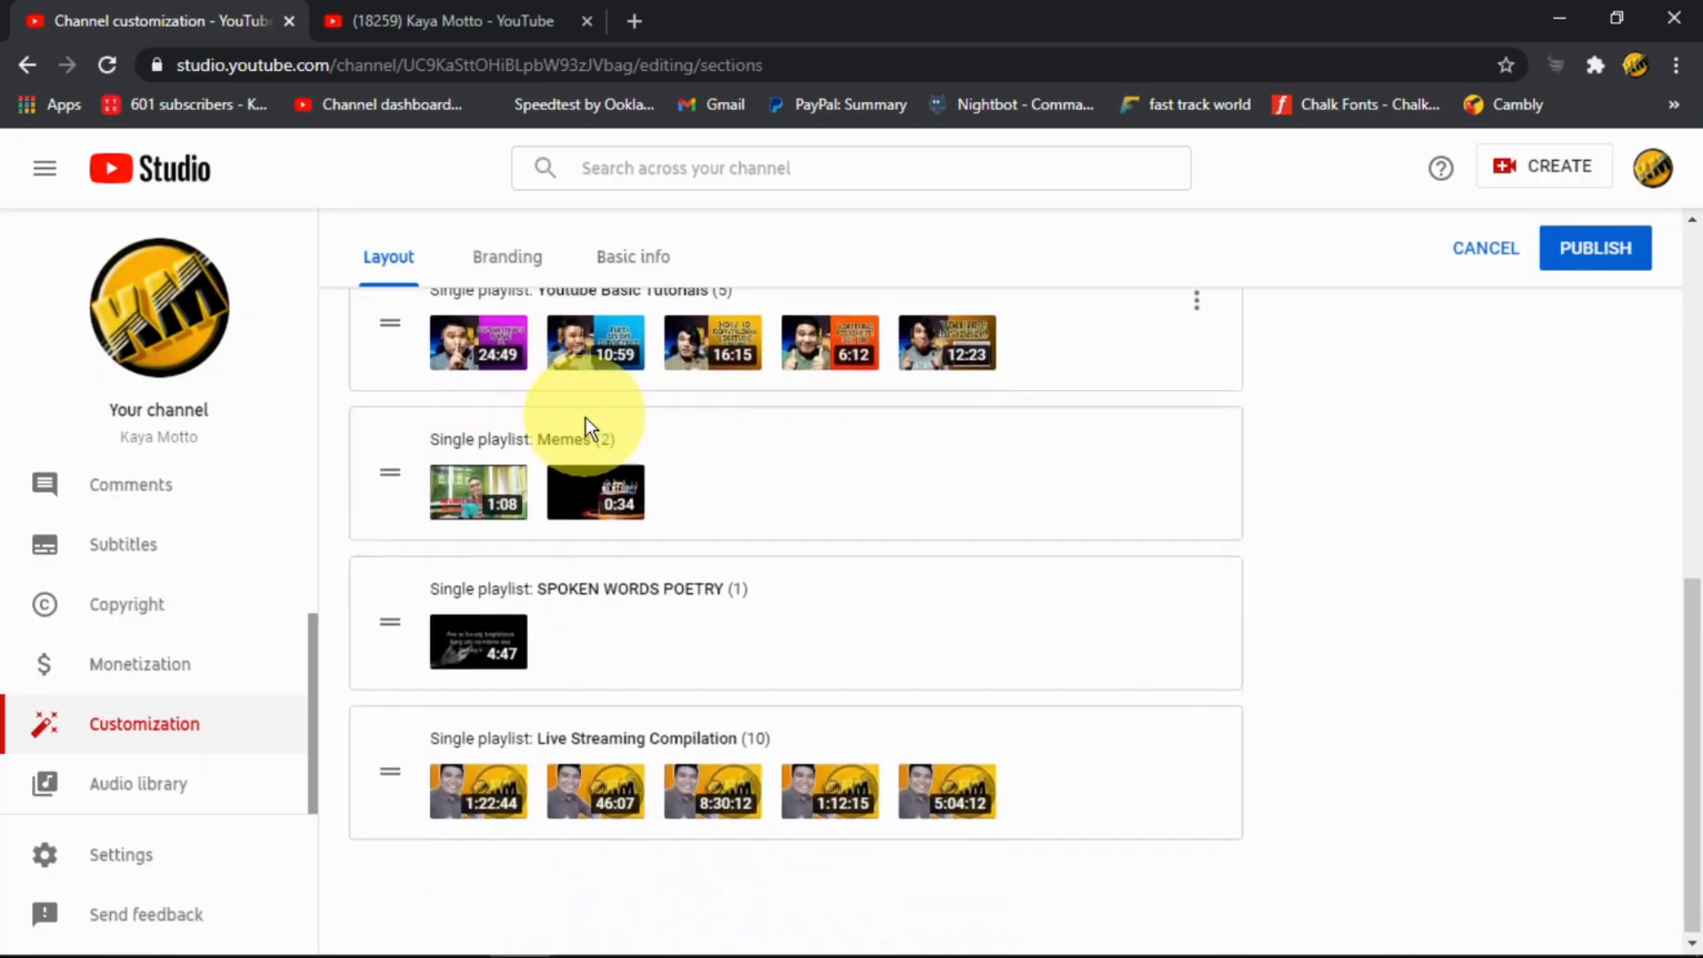
Move the "Live Streaming Compilation" section up to first place among the featured sections and back to last place.
scroll(935, 684, "up", 2)
scroll(935, 681, "down", 1)
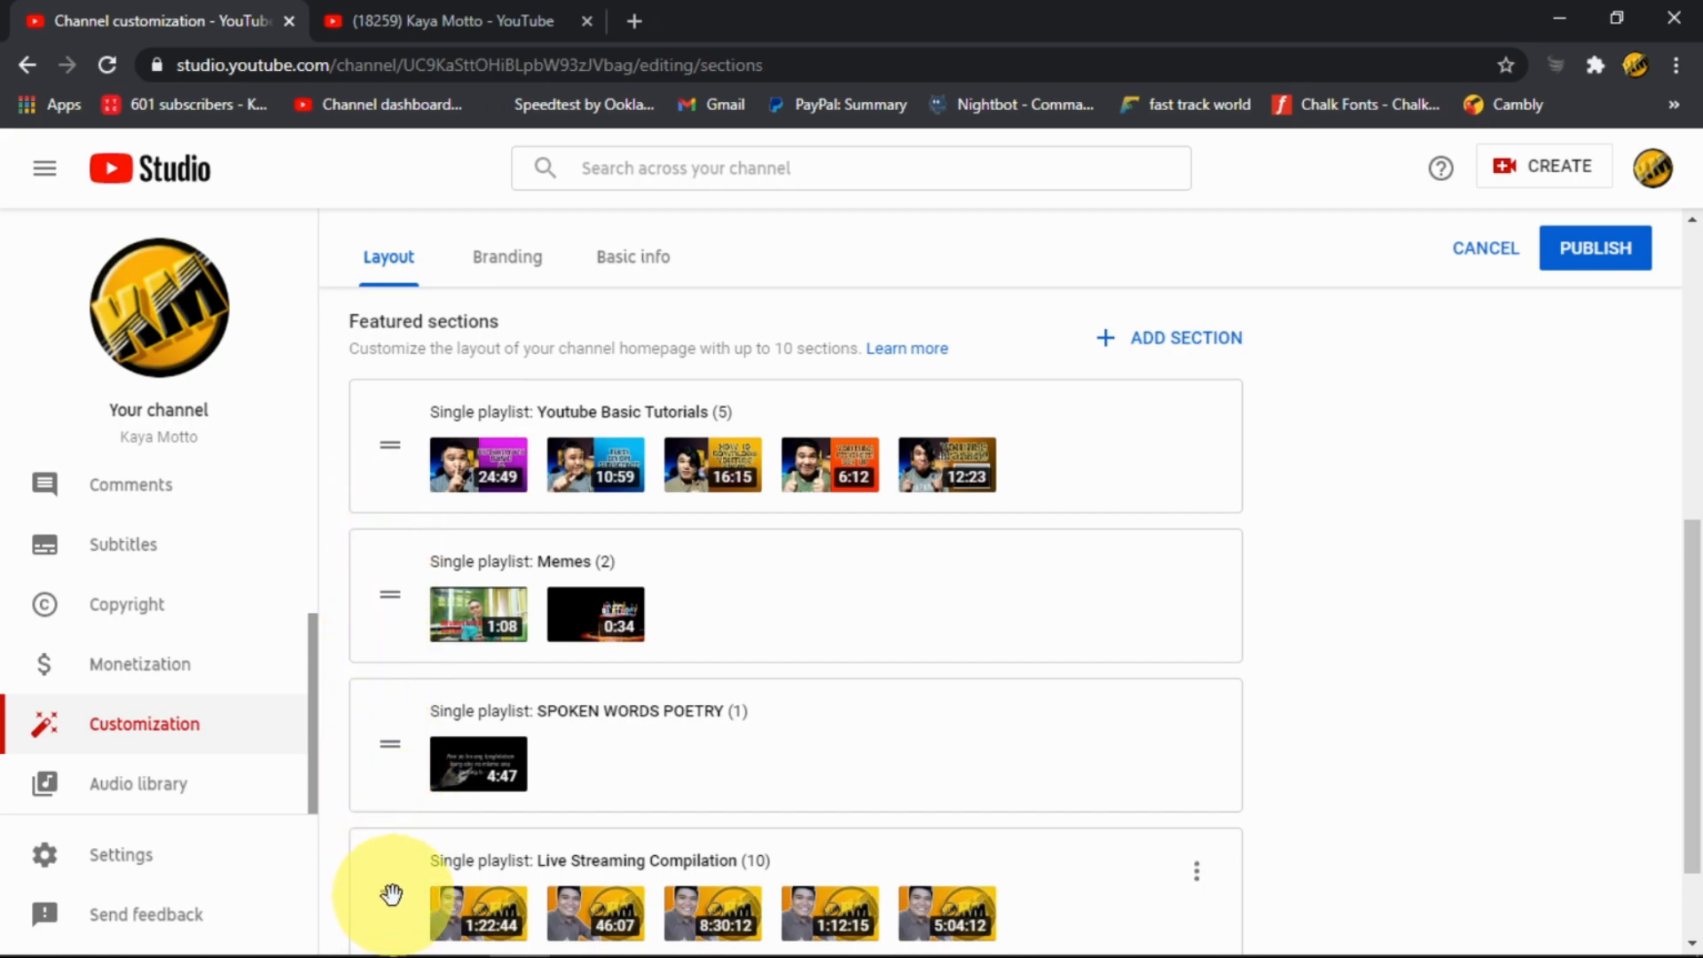
left_click_drag(390, 894, 389, 691)
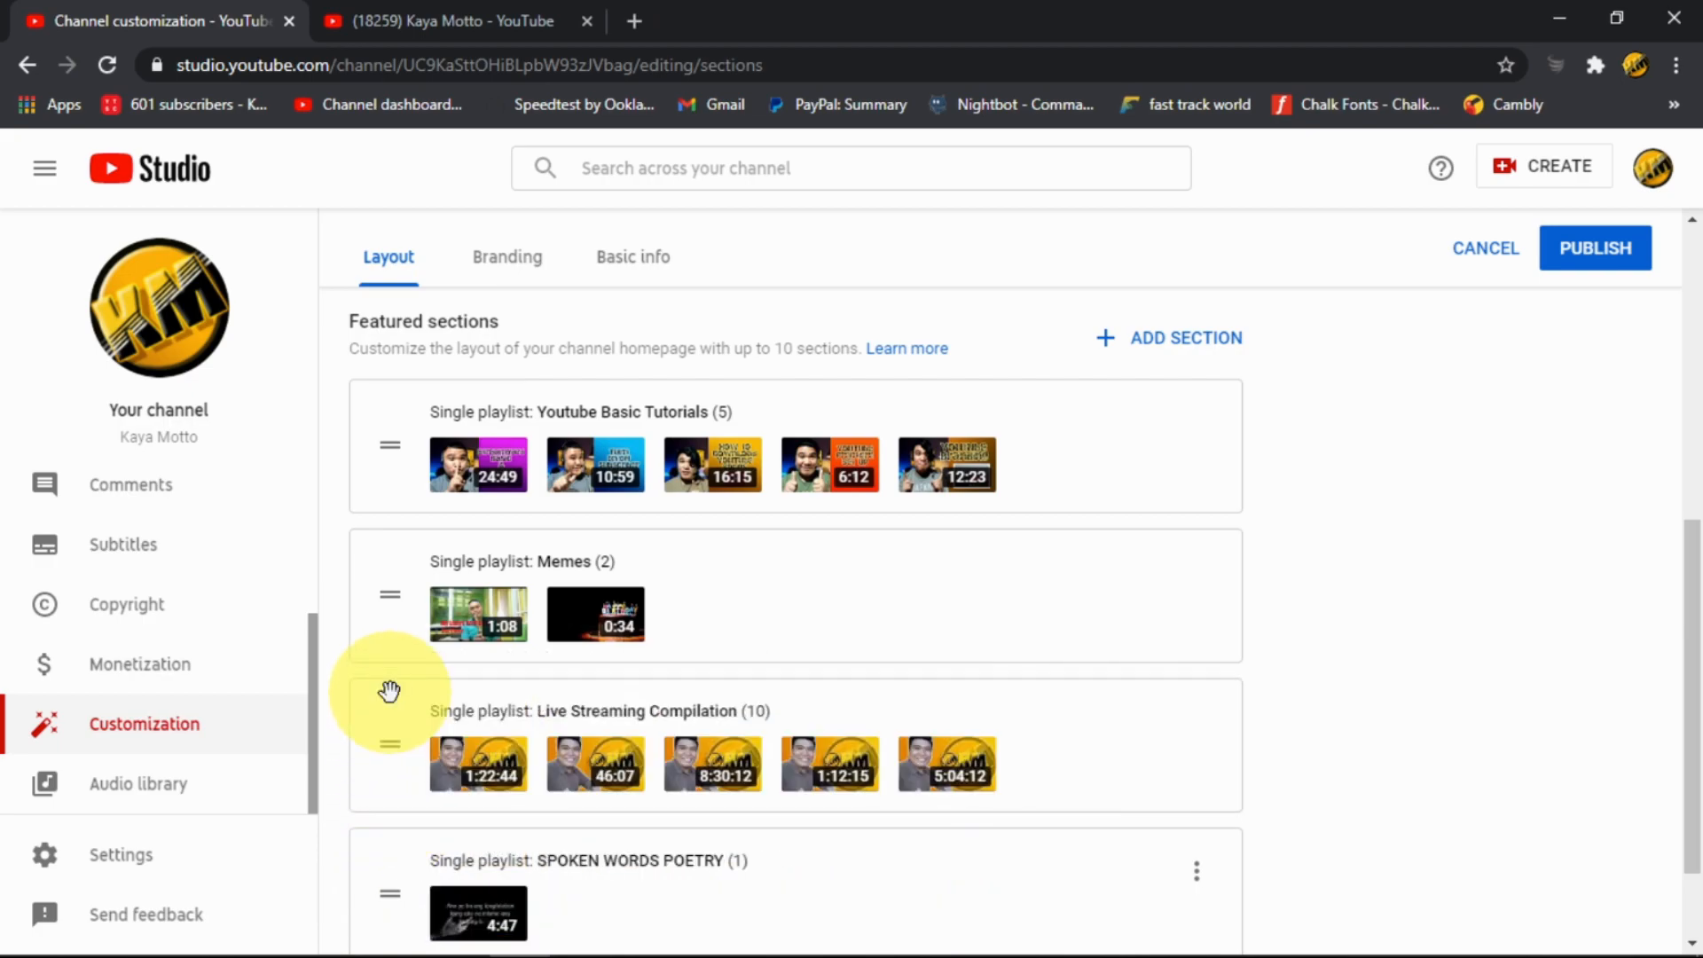
left_click_drag(389, 754, 399, 387)
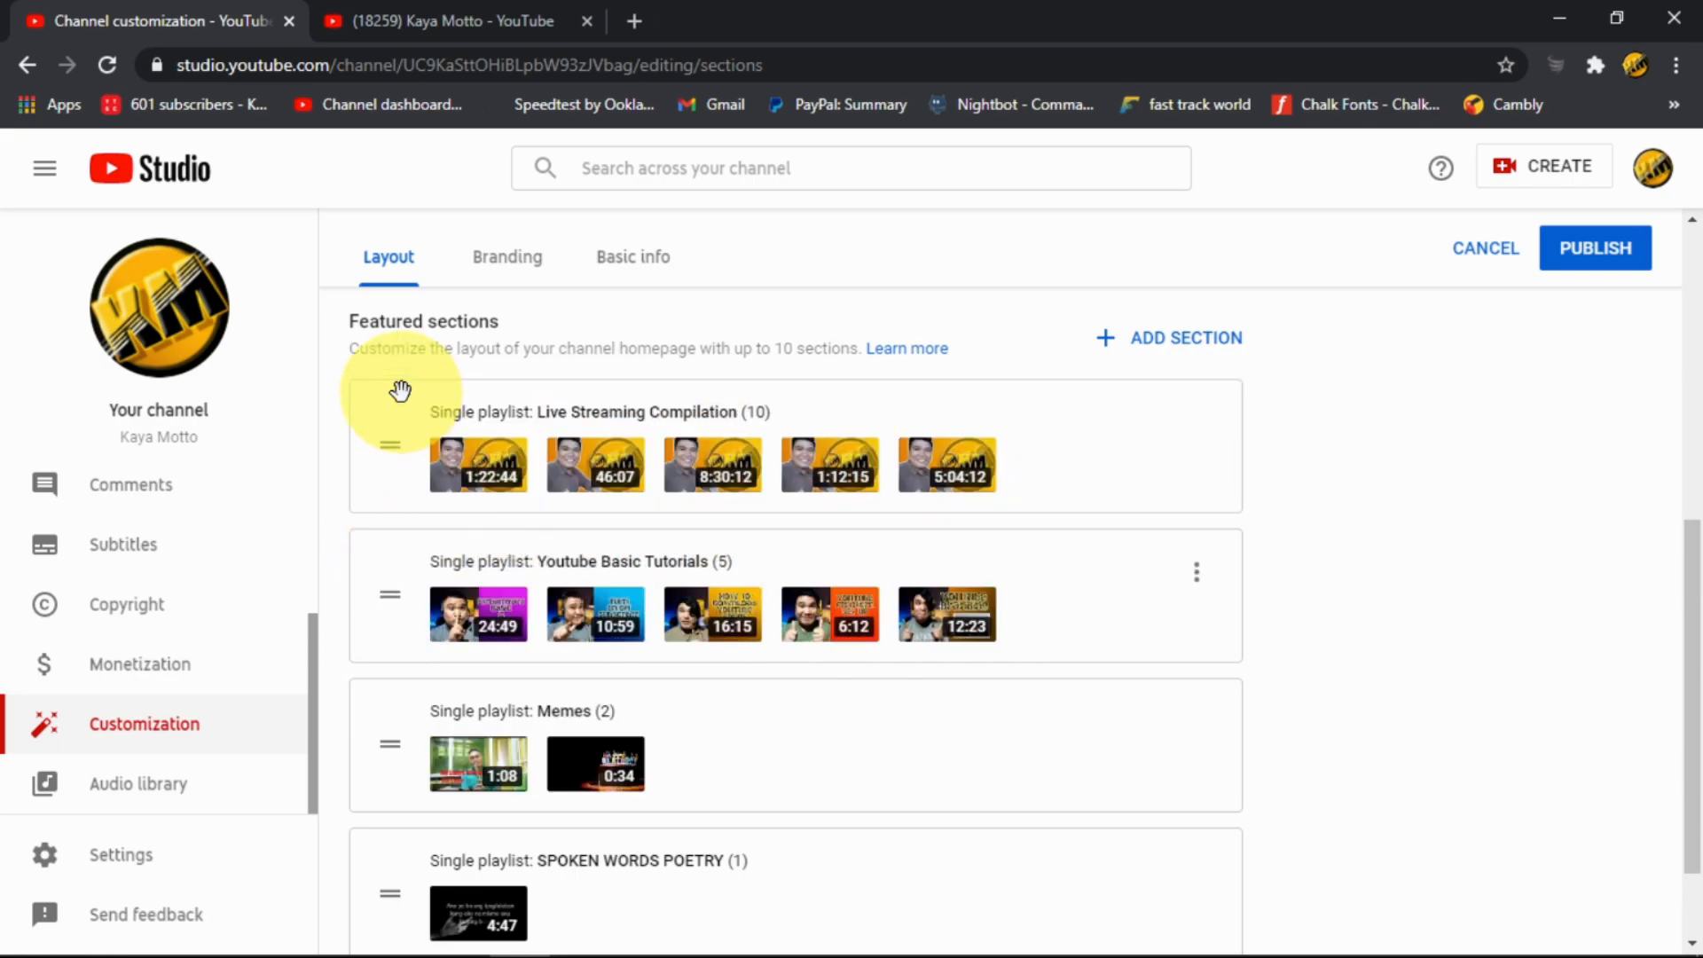
left_click_drag(393, 456, 387, 916)
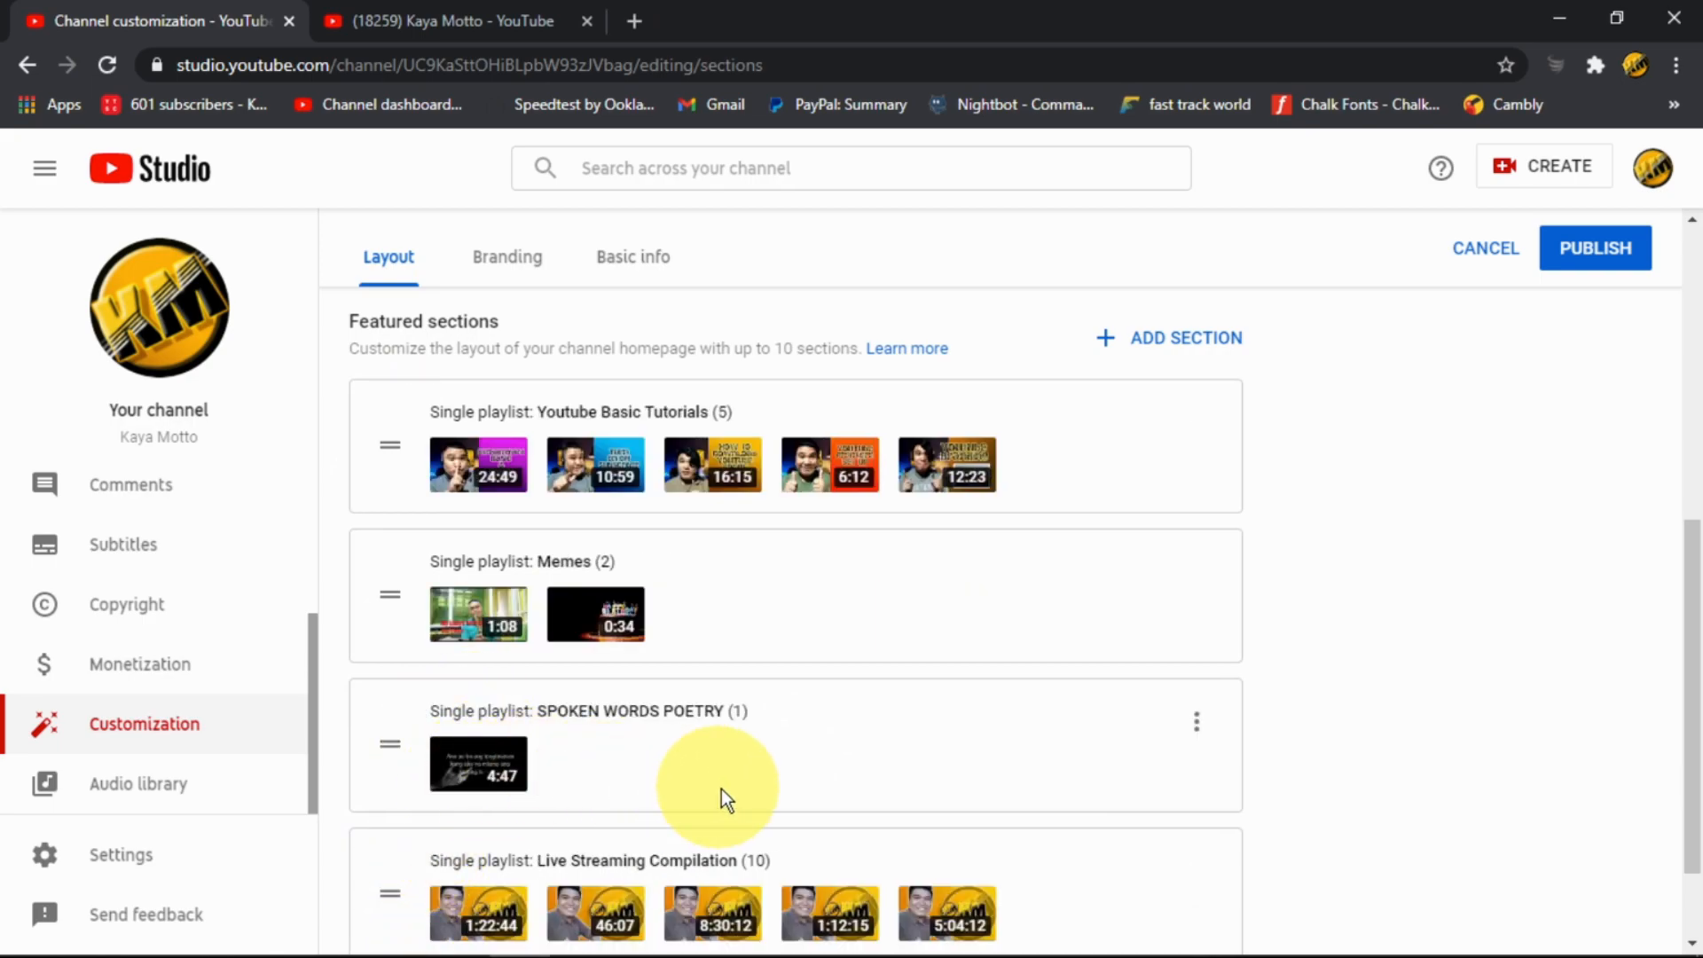
Review the featured sections and video spotlight, and publish the channel layout changes.
scroll(769, 764, "down", 2)
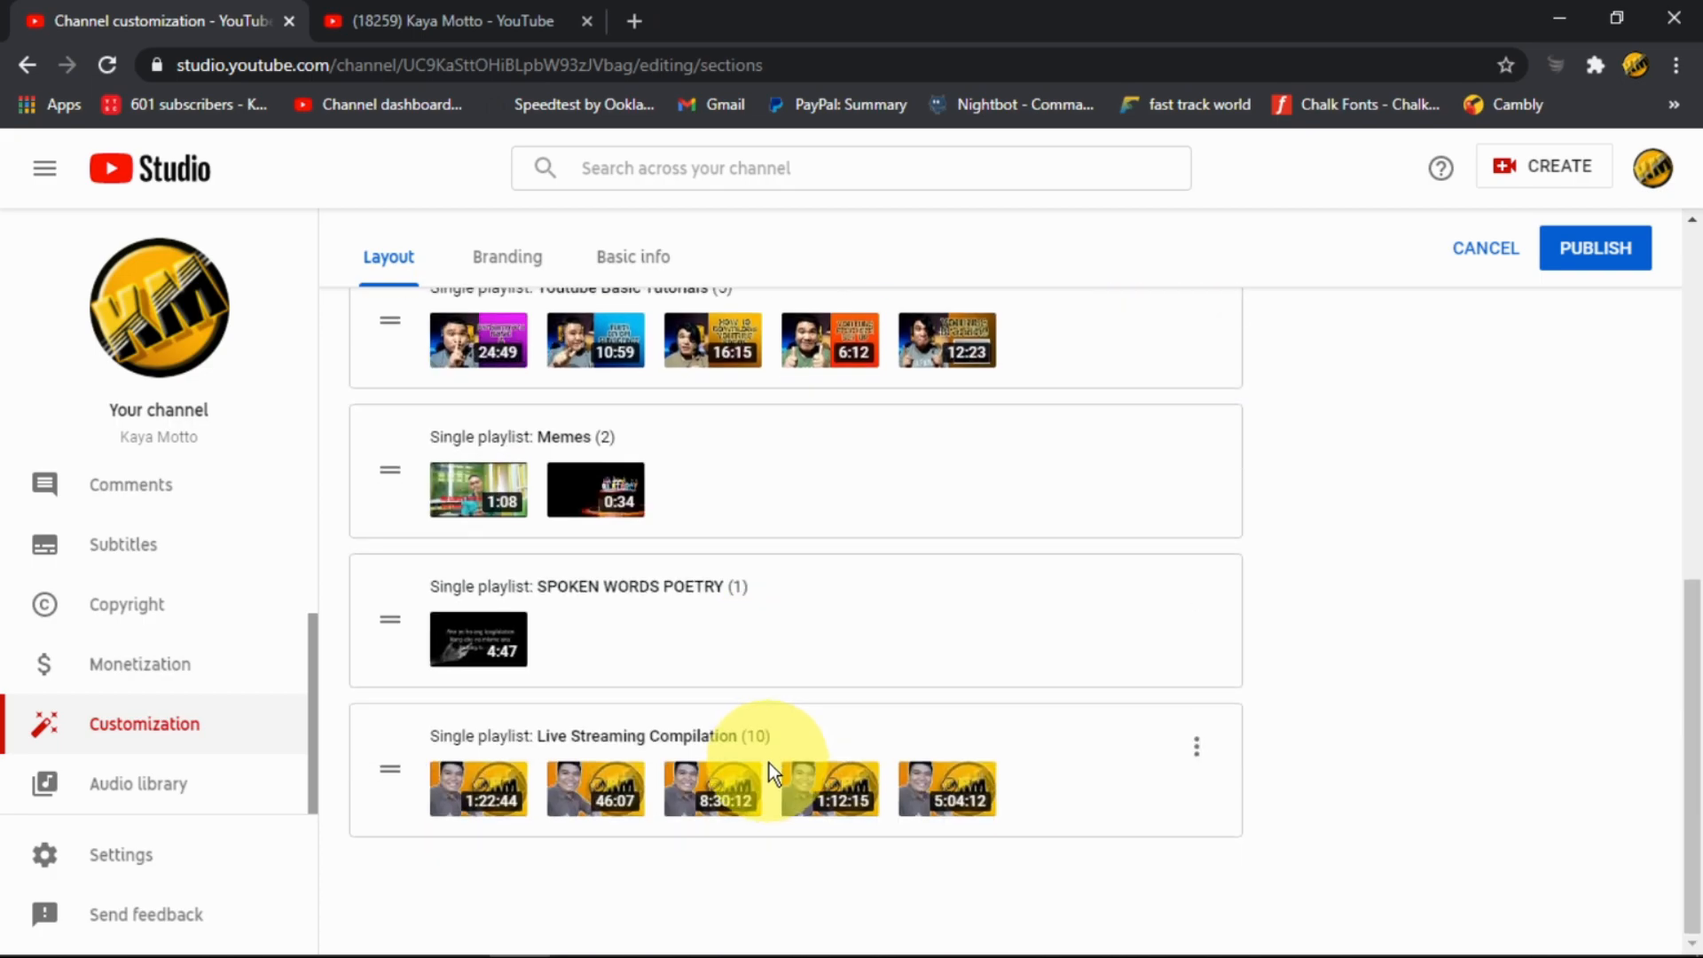
scroll(769, 763, "up", 10)
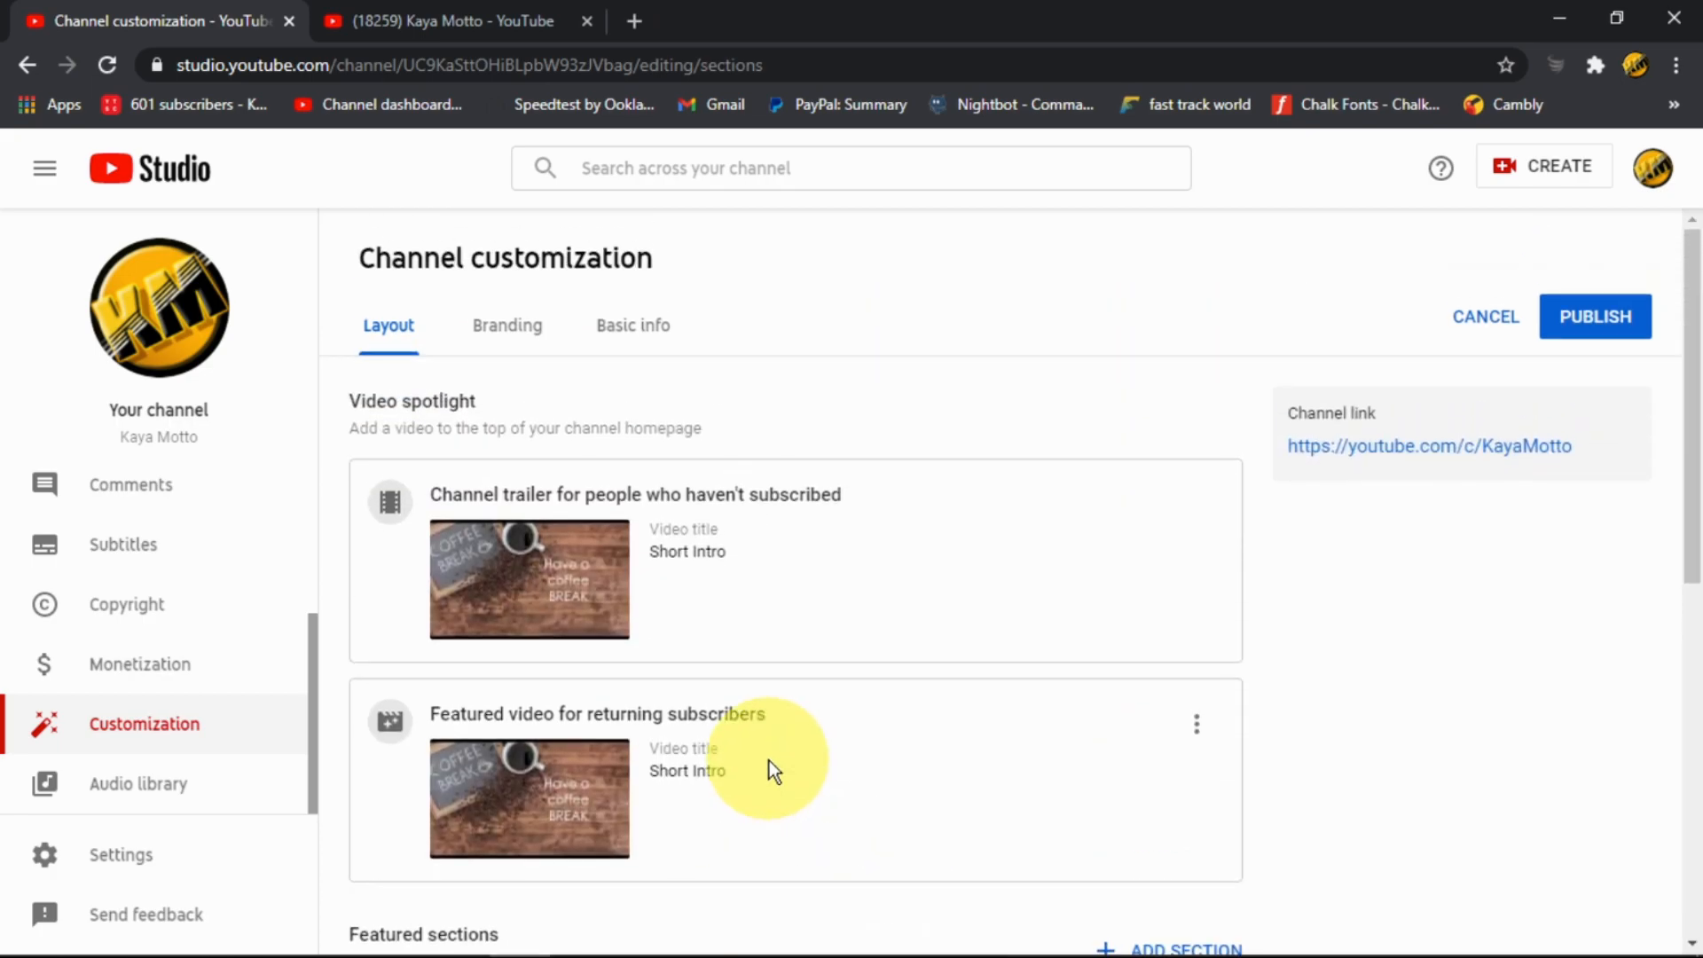
left_click(1600, 316)
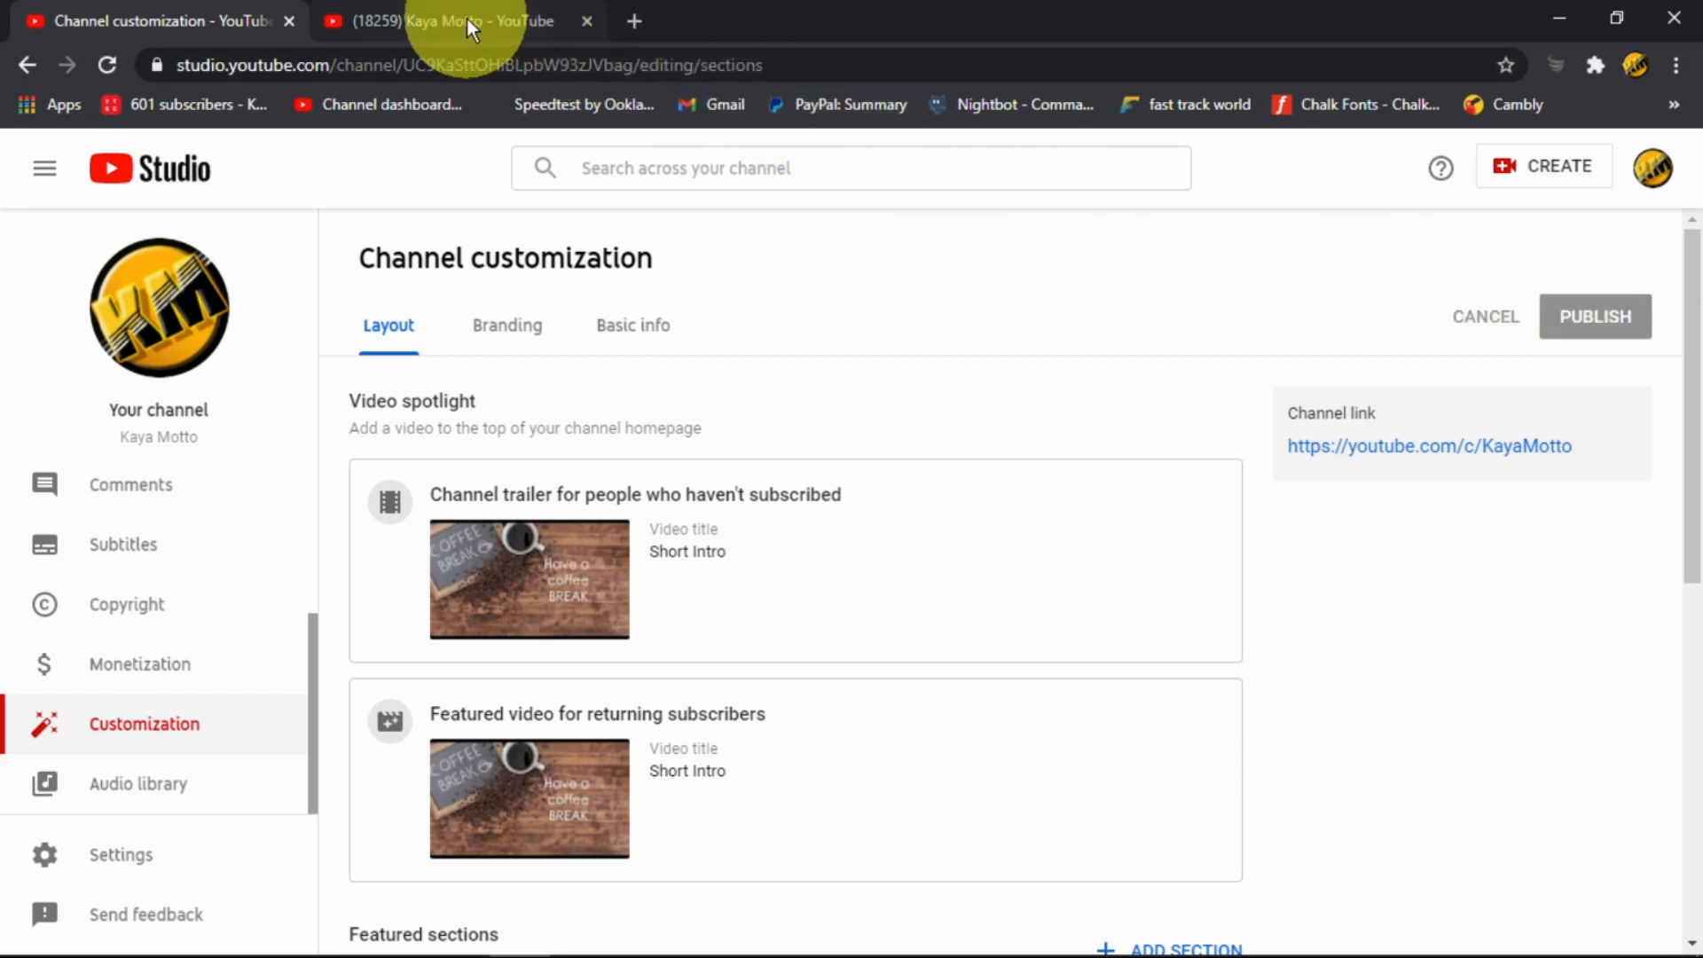
Switch to the public channel page, reload it and check the homepage for the spotlight video and featured sections.
left_click(497, 20)
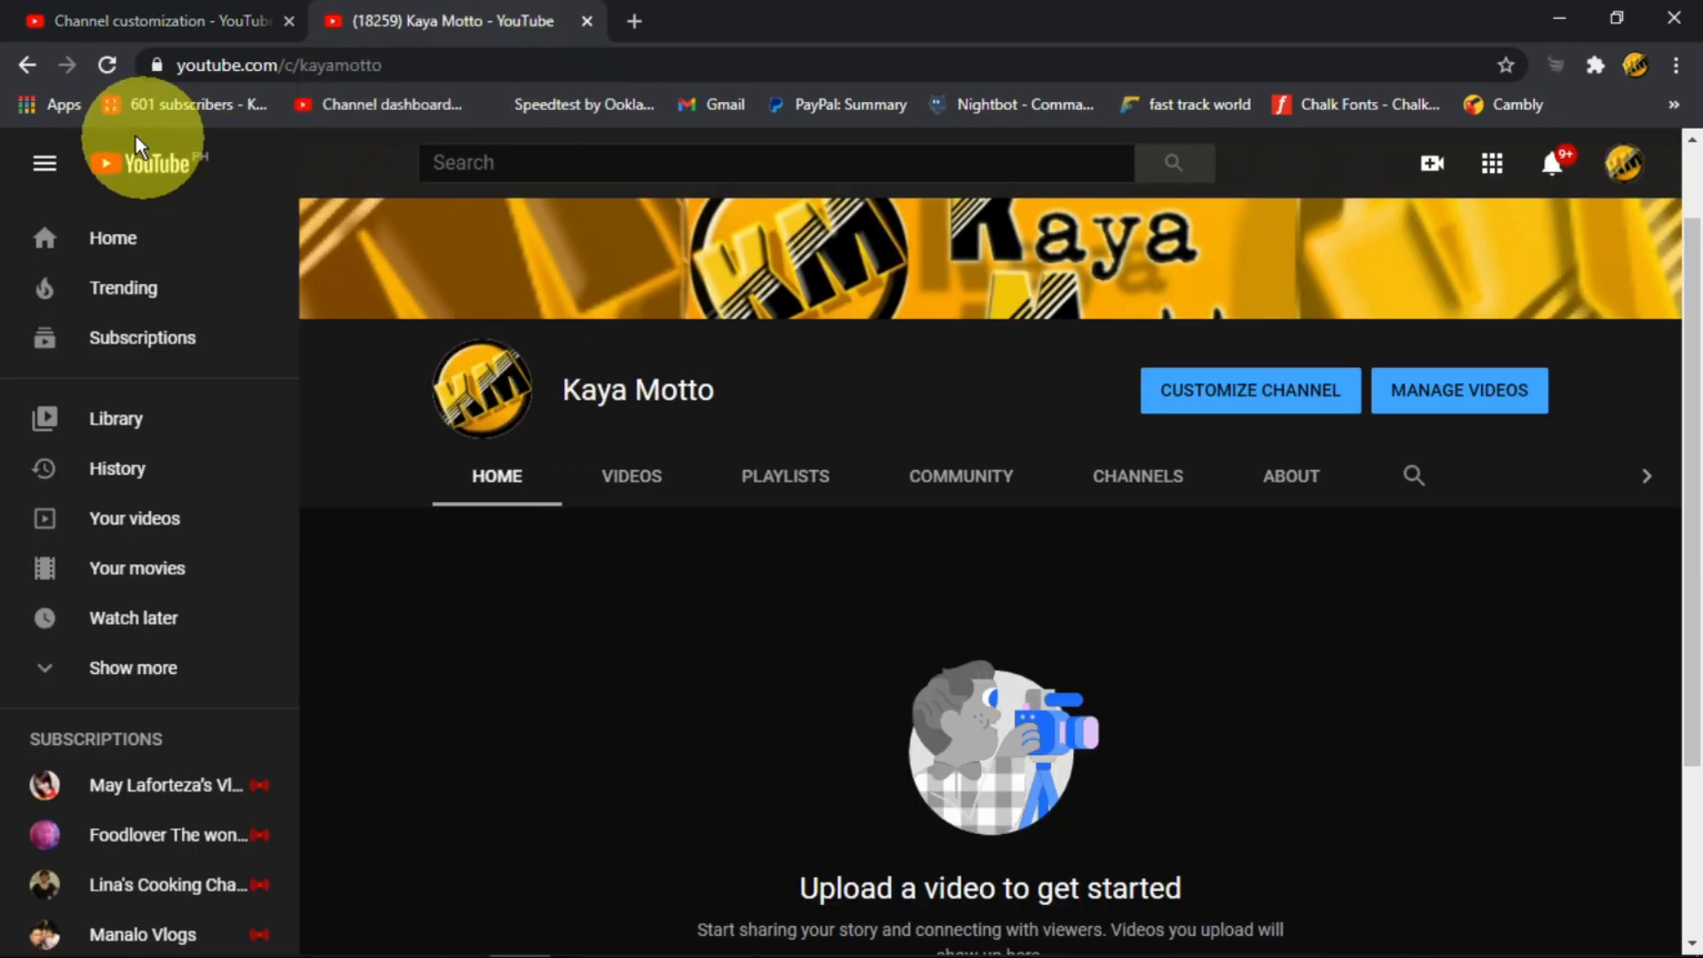
left_click(108, 66)
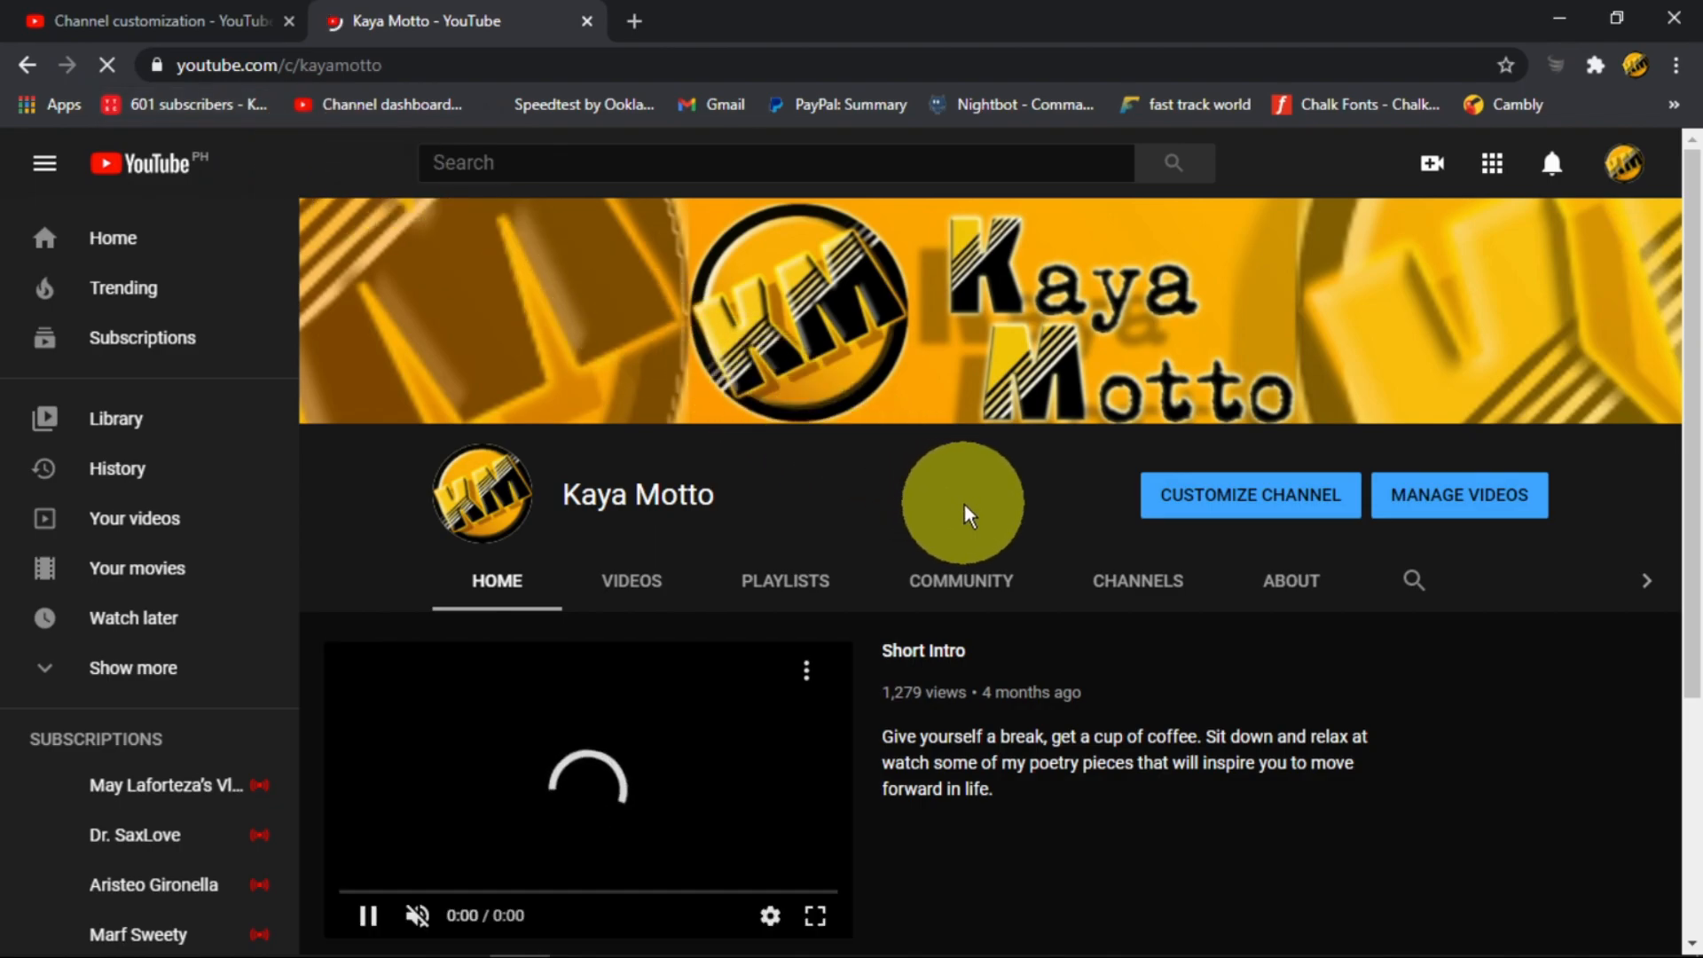
scroll(1143, 562, "down", 3)
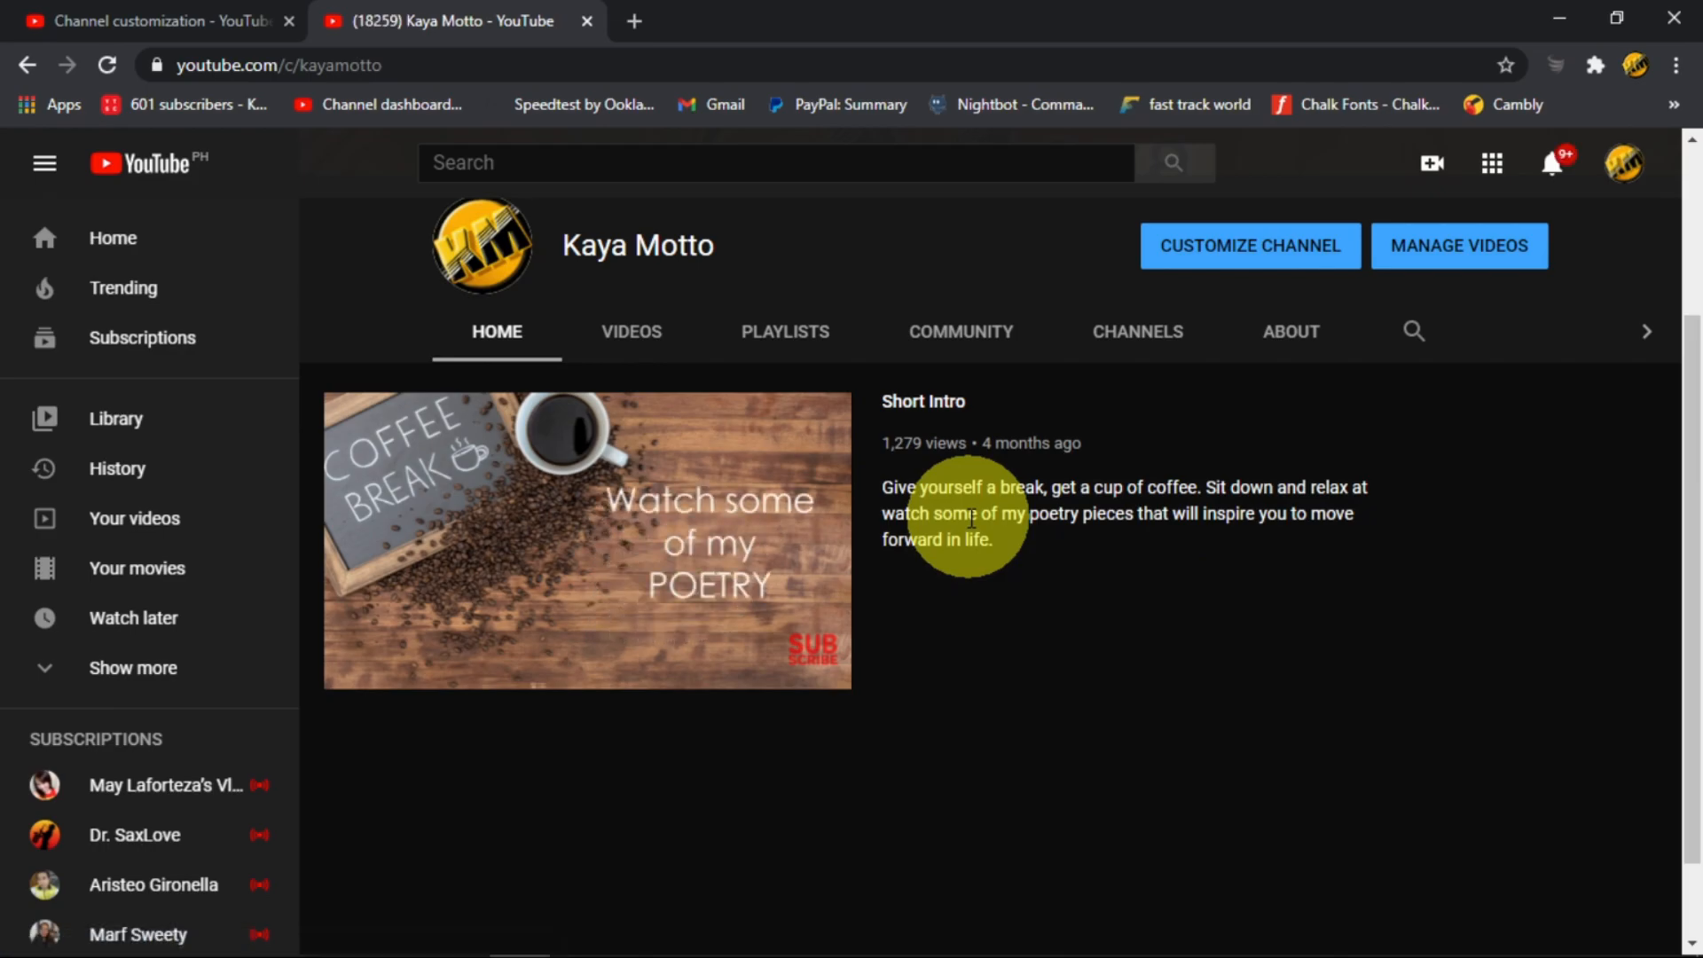
scroll(970, 532, "down", 2)
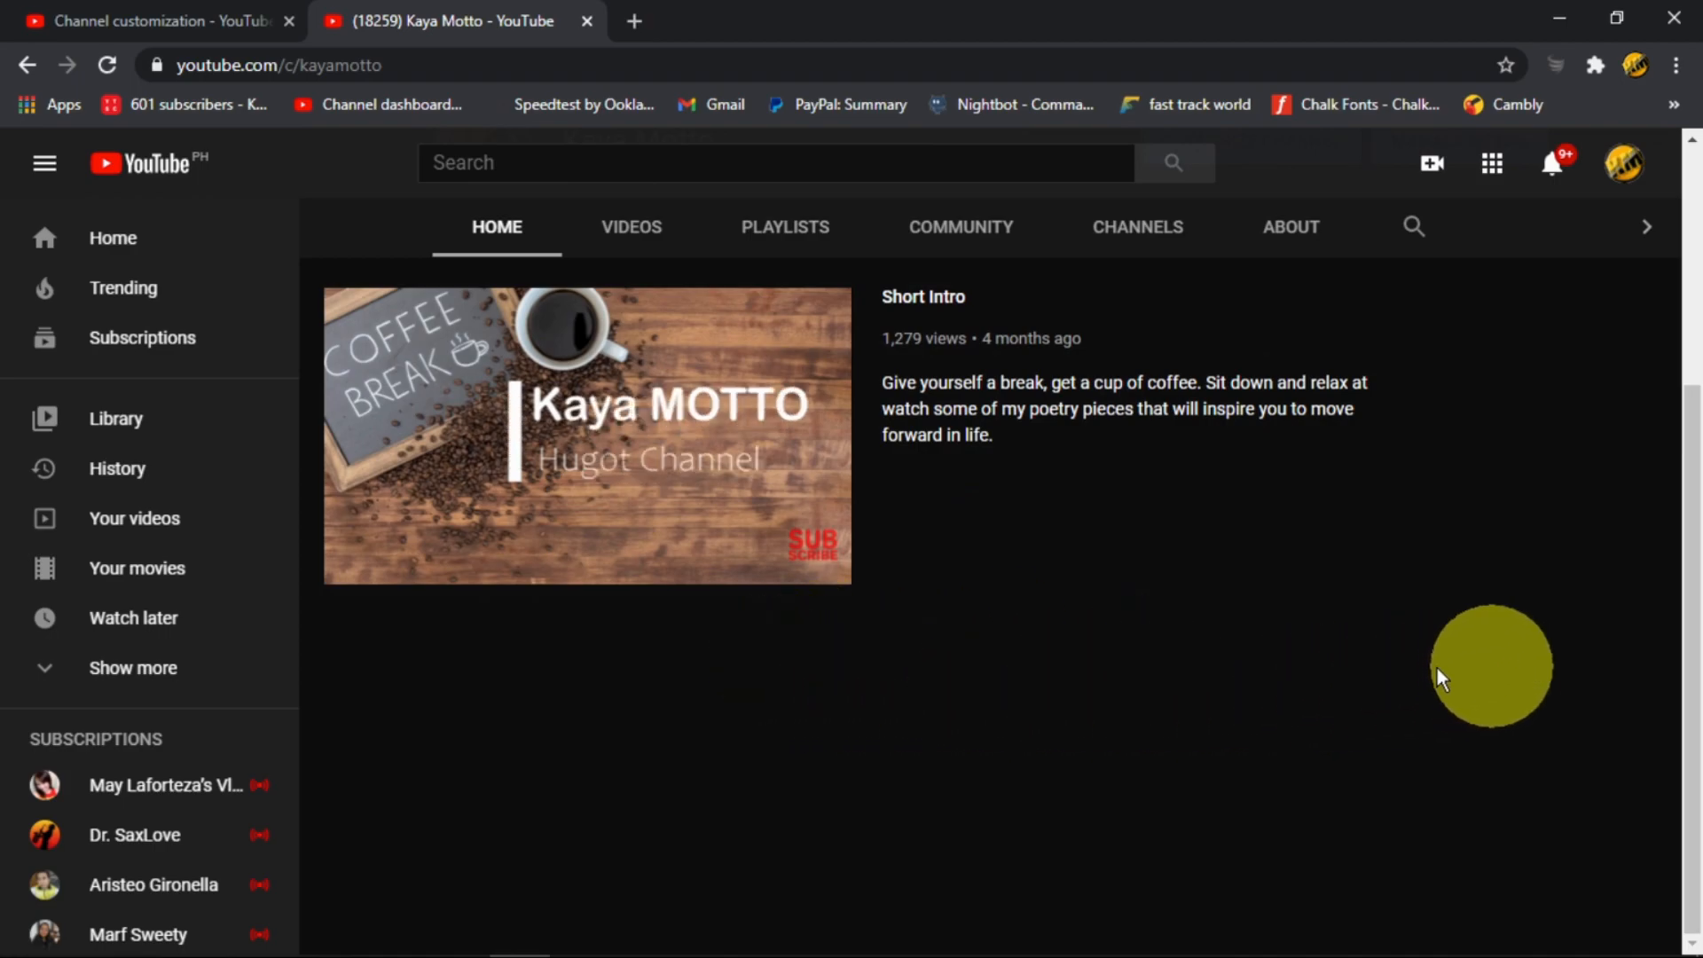
Reload the channel page again and examine the "Short Intro" video and each playlist section through "Live Streaming Compilation".
left_click(110, 65)
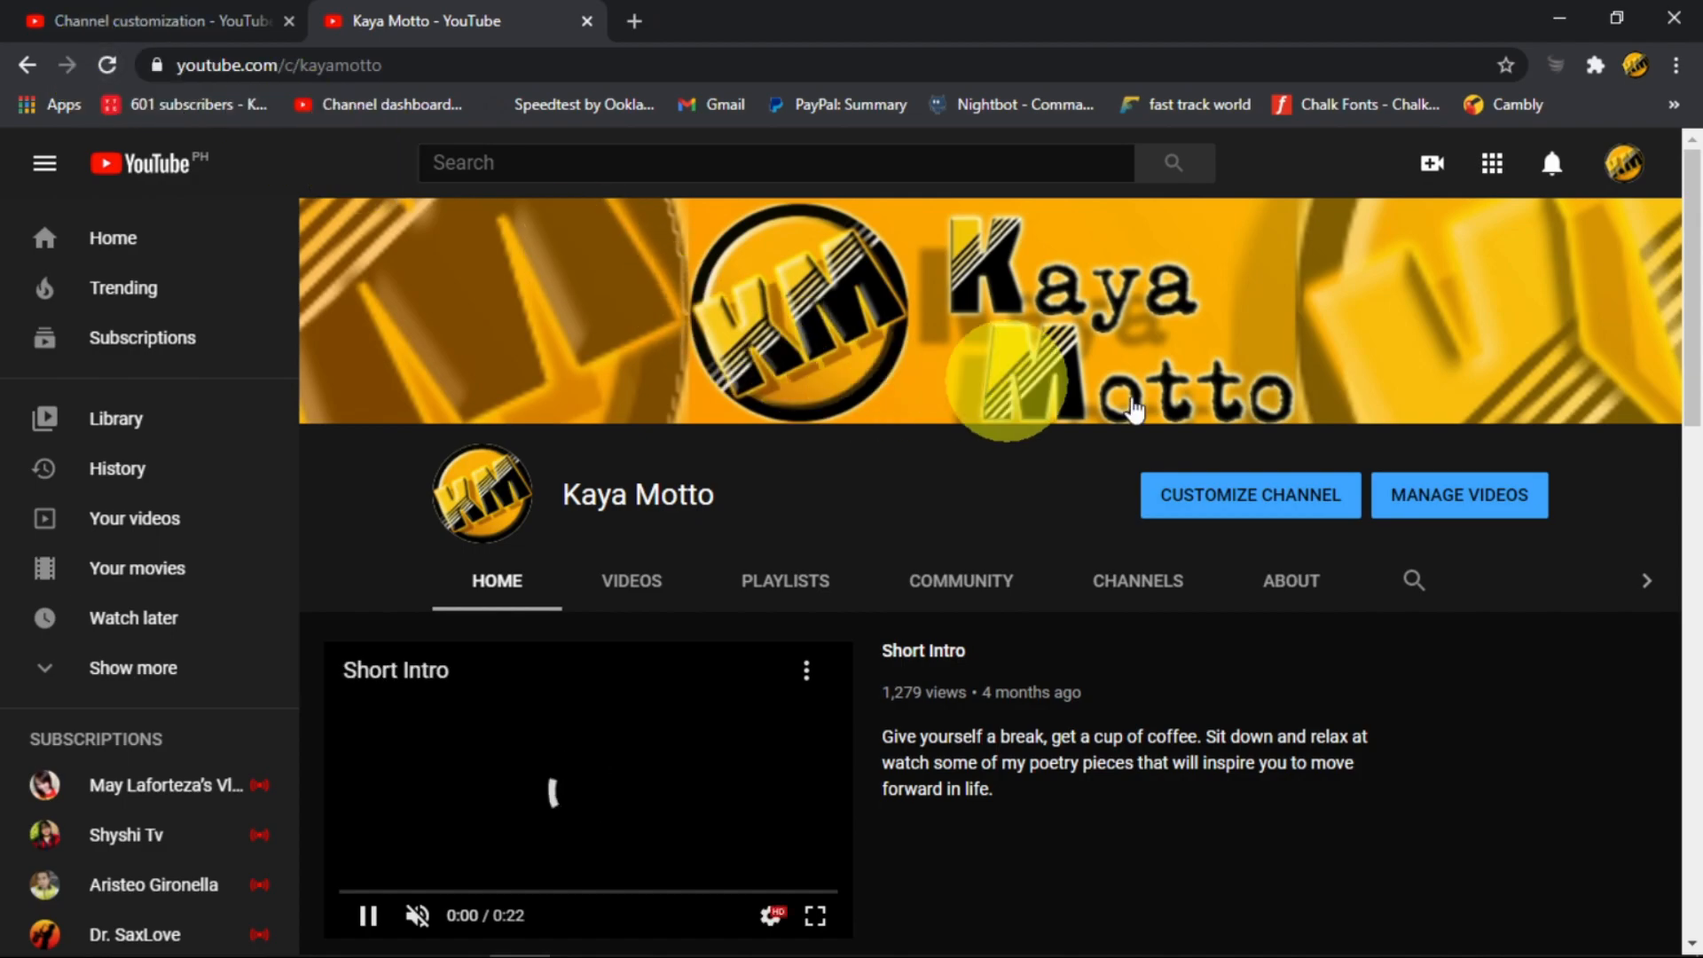
scroll(1305, 493, "down", 4)
scroll(1305, 496, "down", 3)
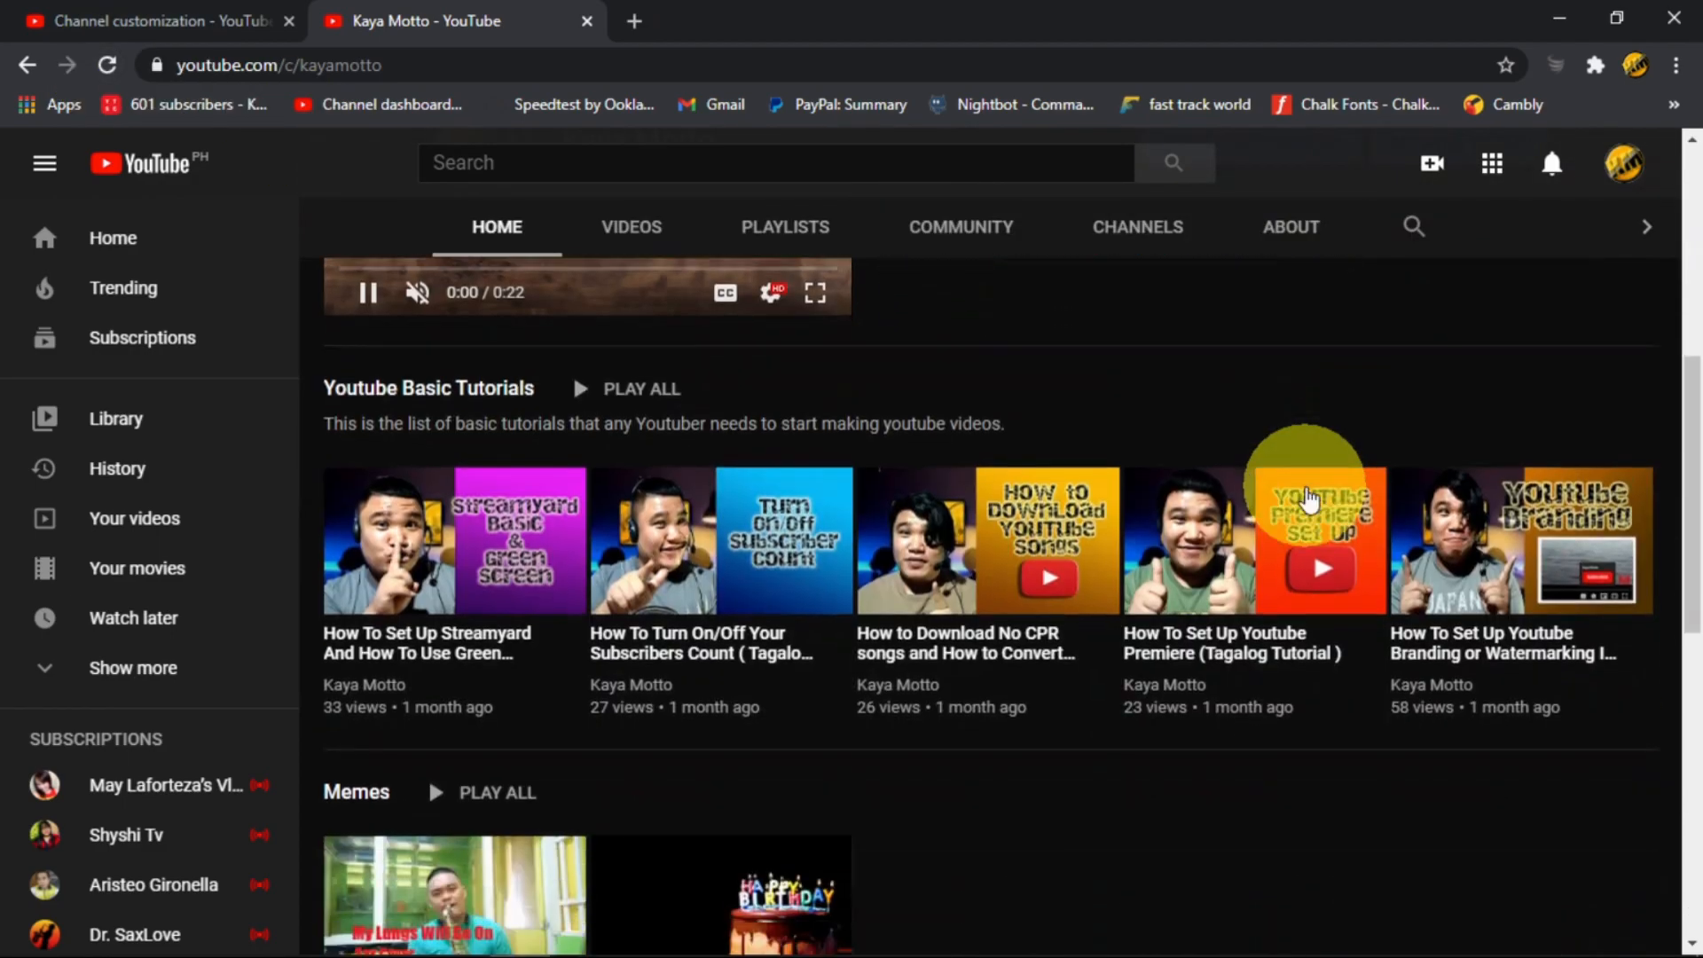
scroll(1309, 499, "down", 9)
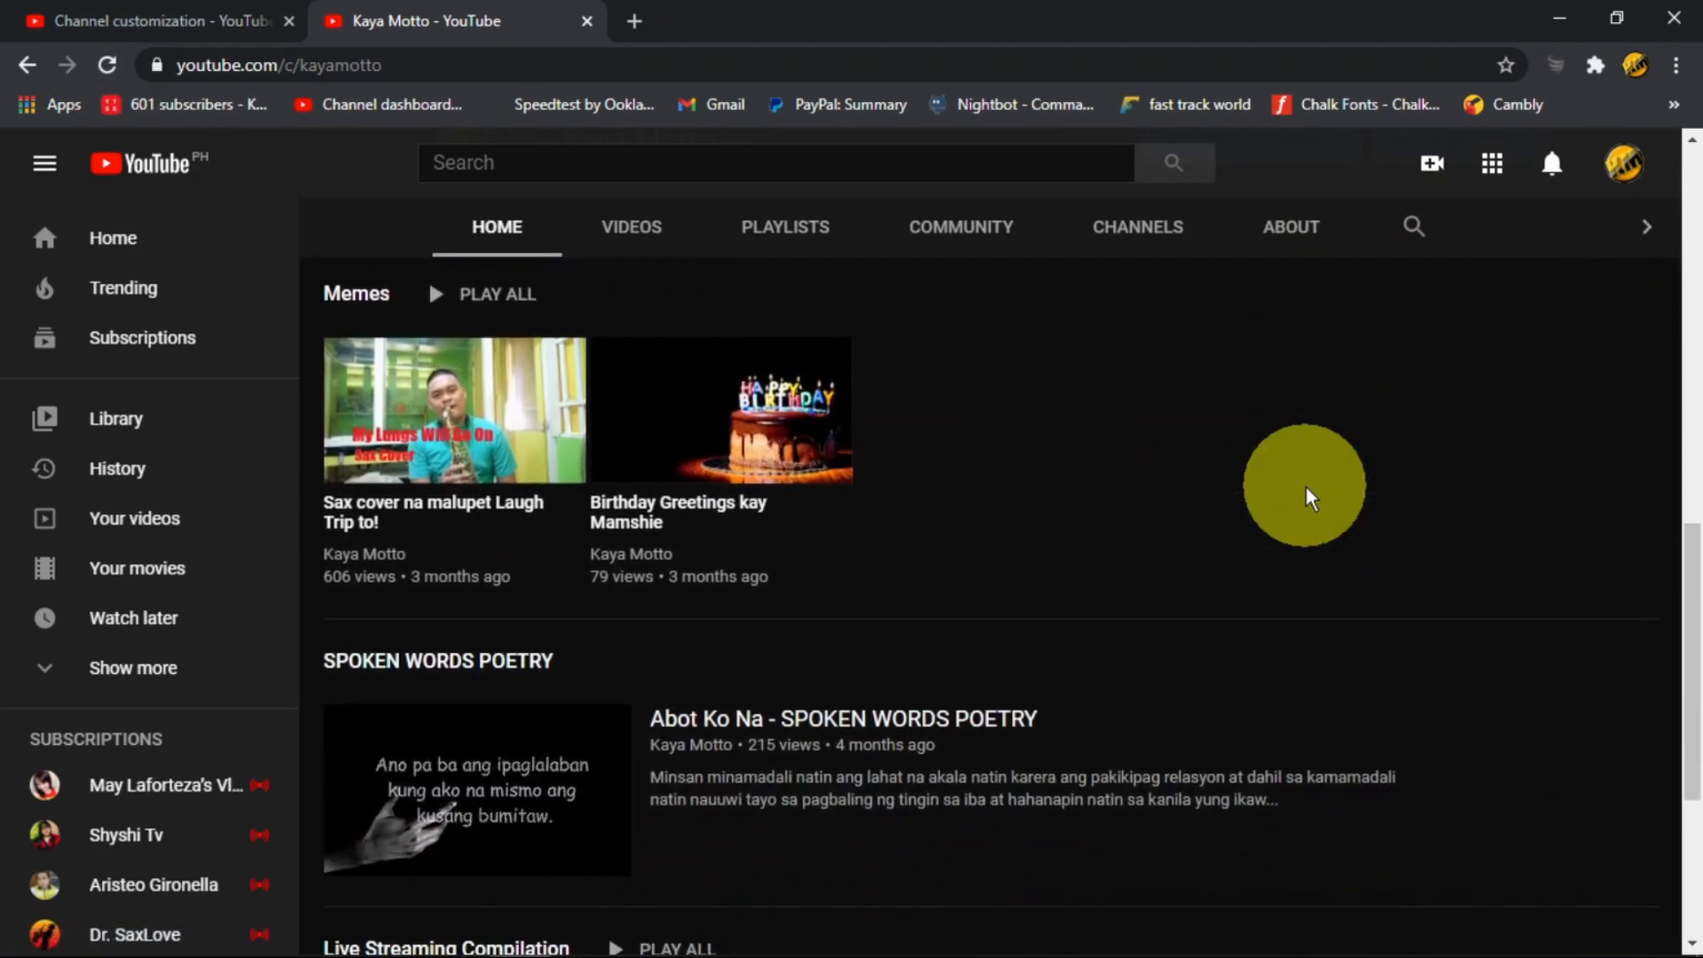
scroll(1309, 500, "up", 12)
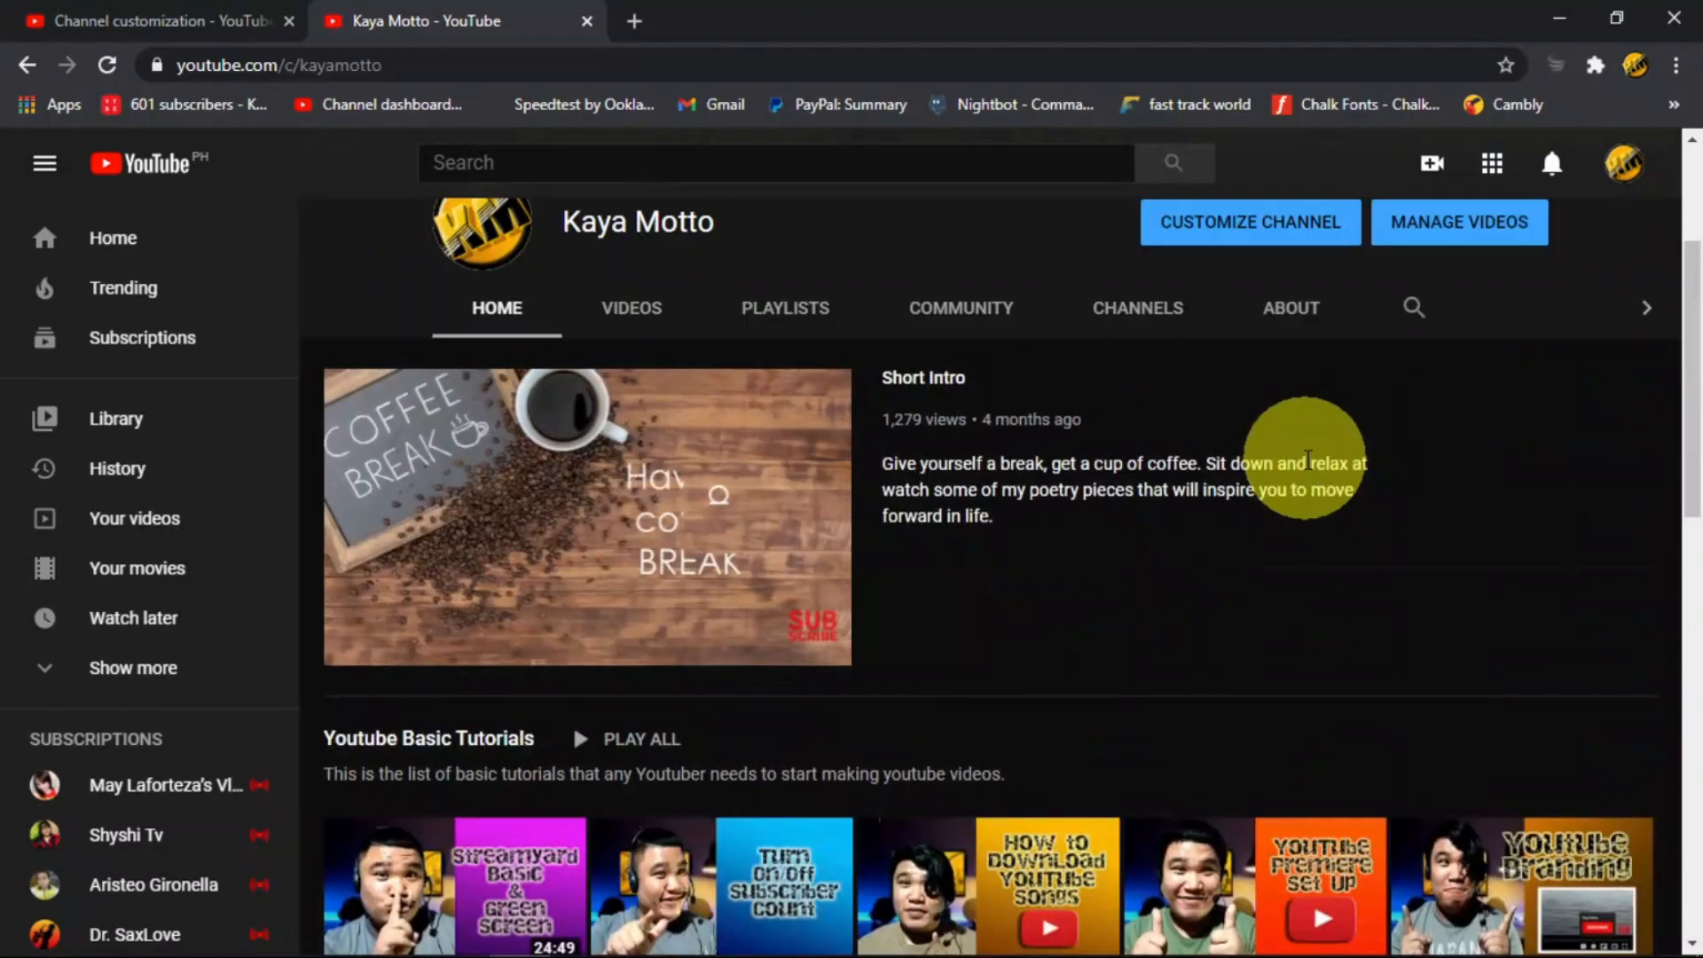
mouse_move(437, 589)
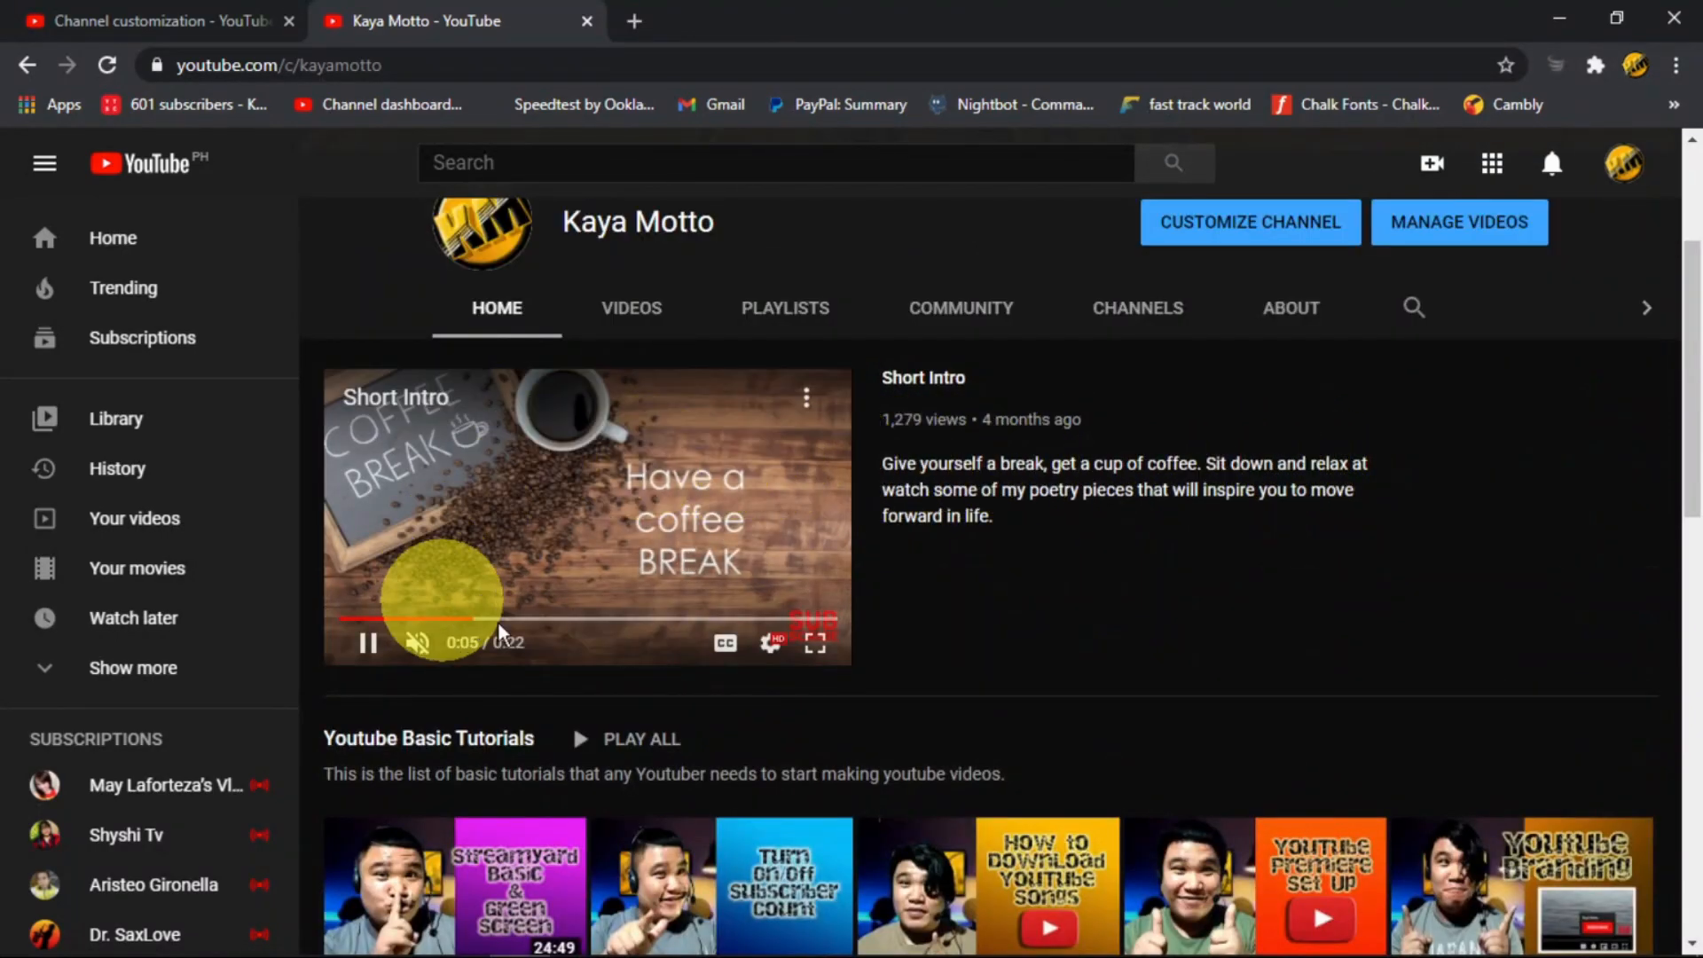
scroll(760, 479, "down", 3)
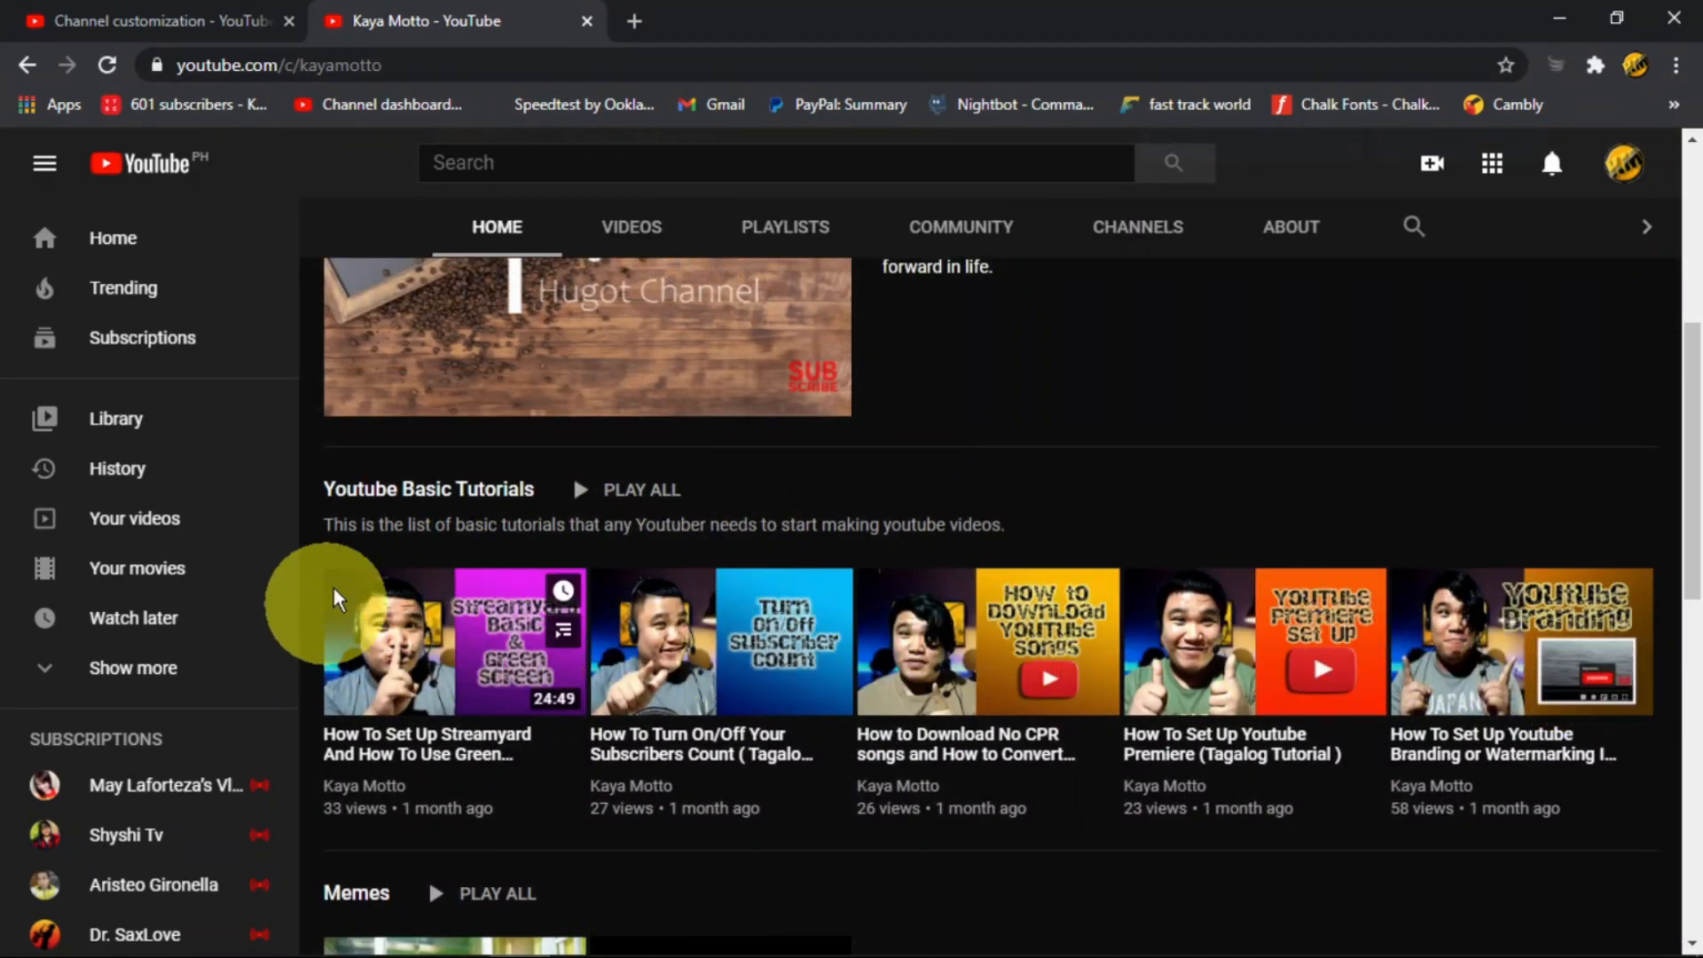
scroll(749, 519, "down", 6)
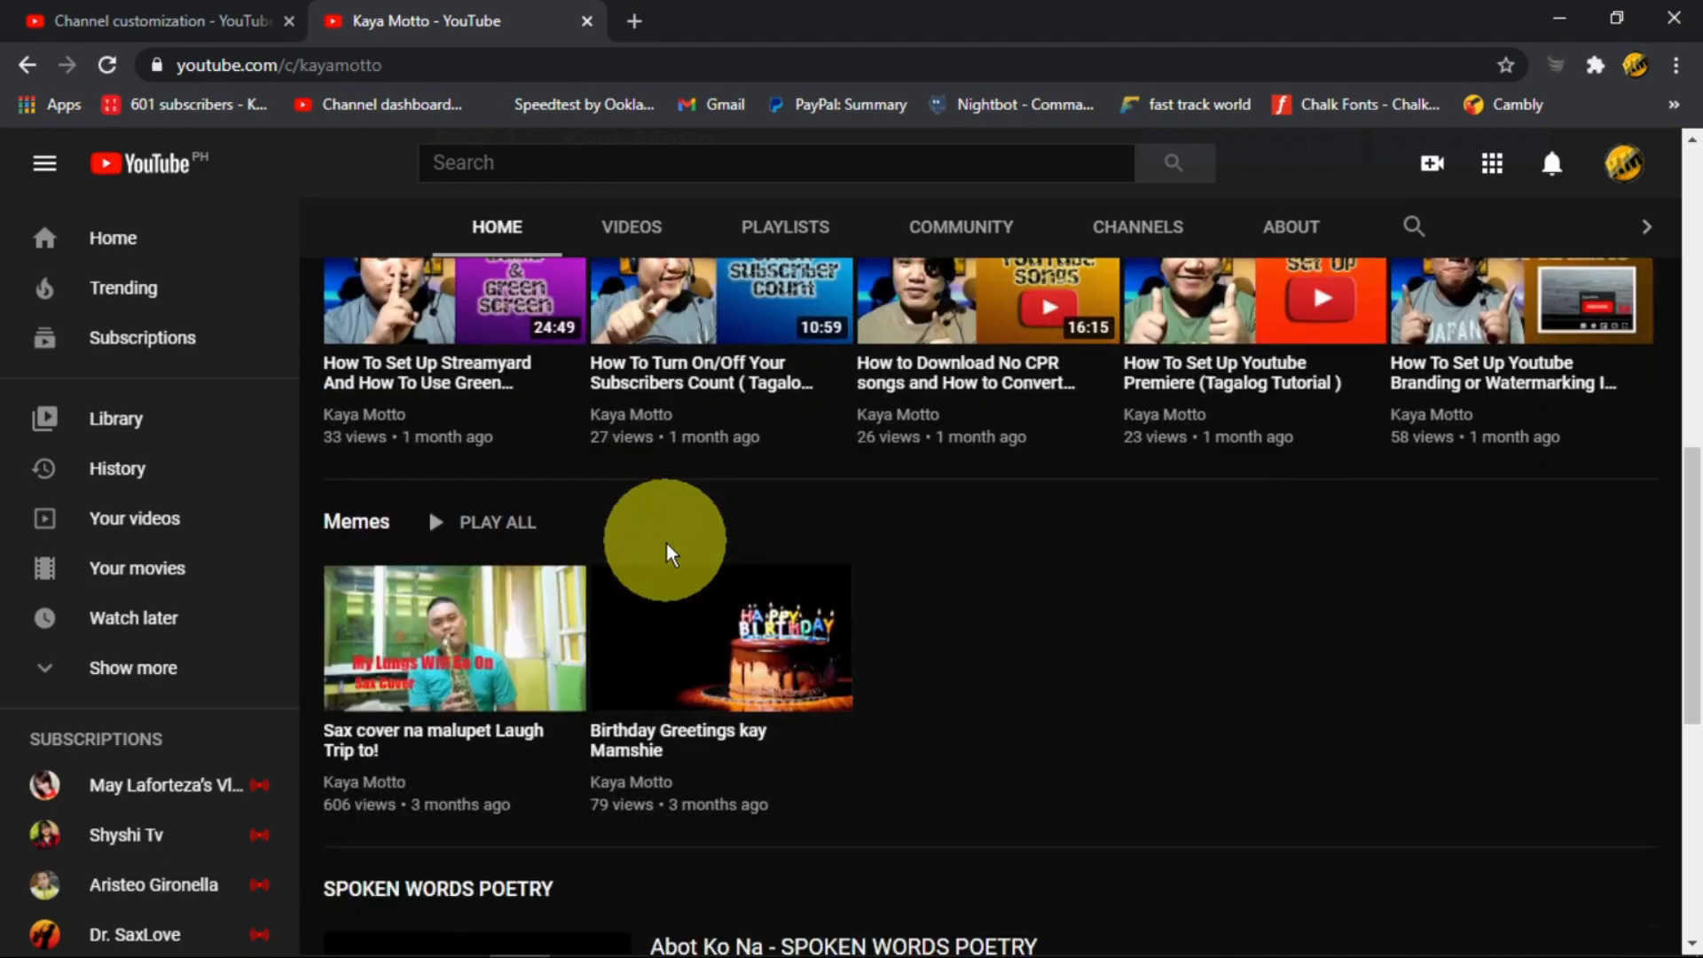
scroll(772, 514, "down", 3)
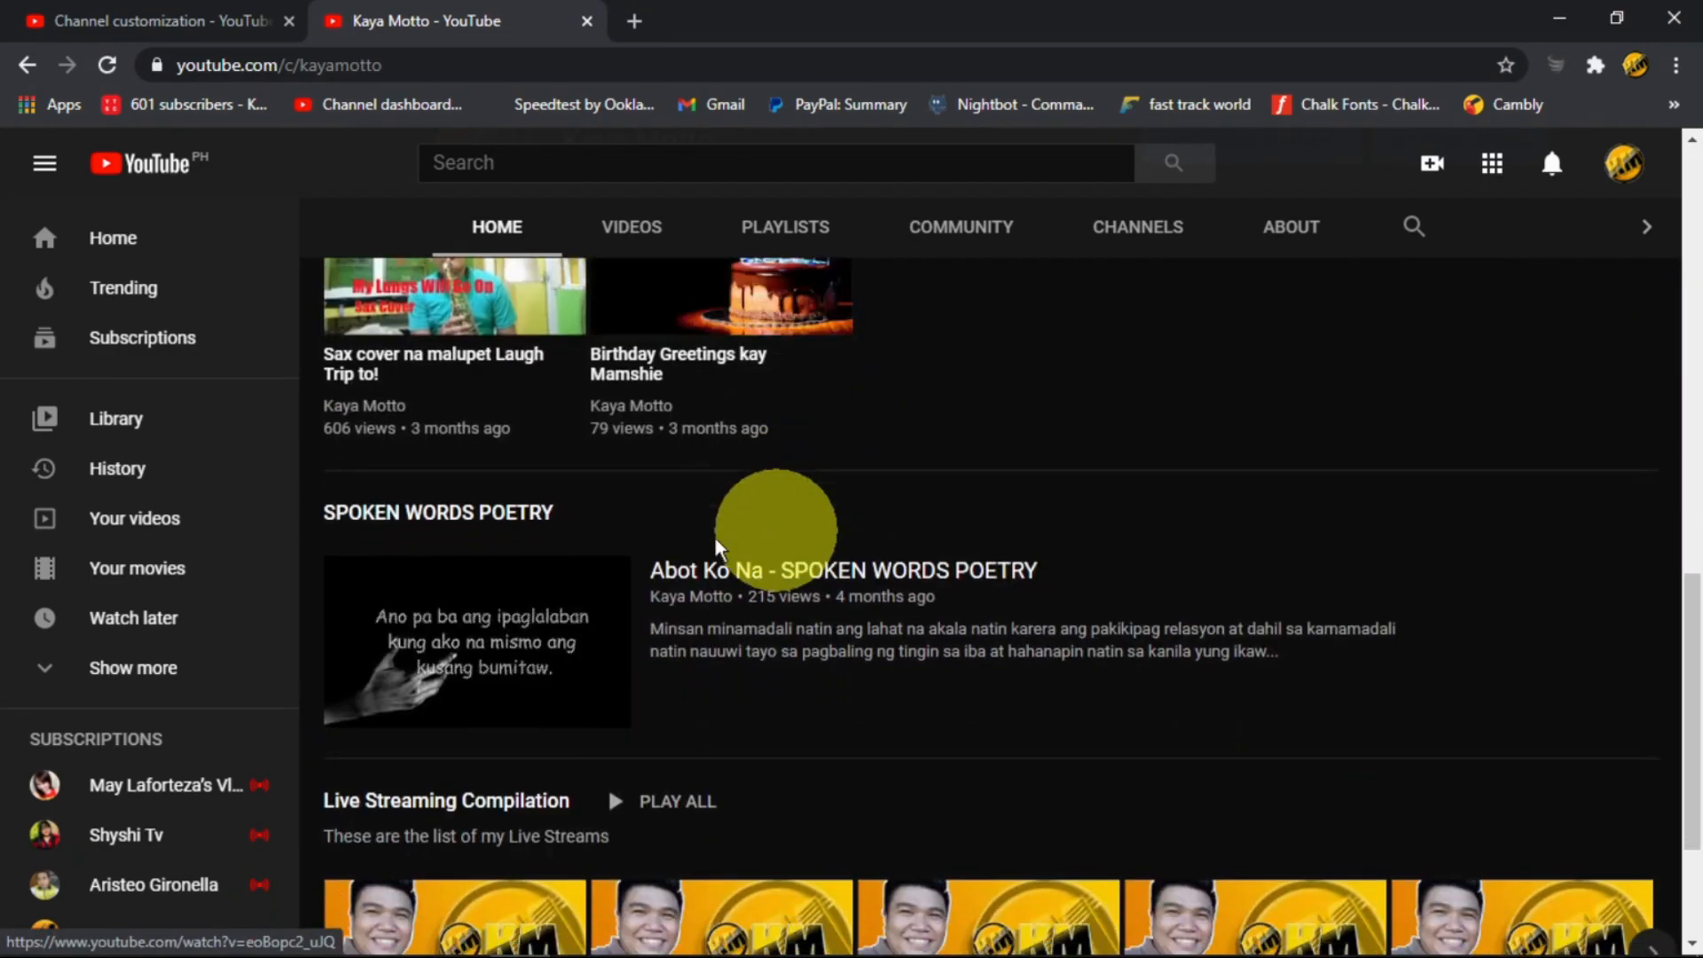
scroll(512, 651, "down", 3)
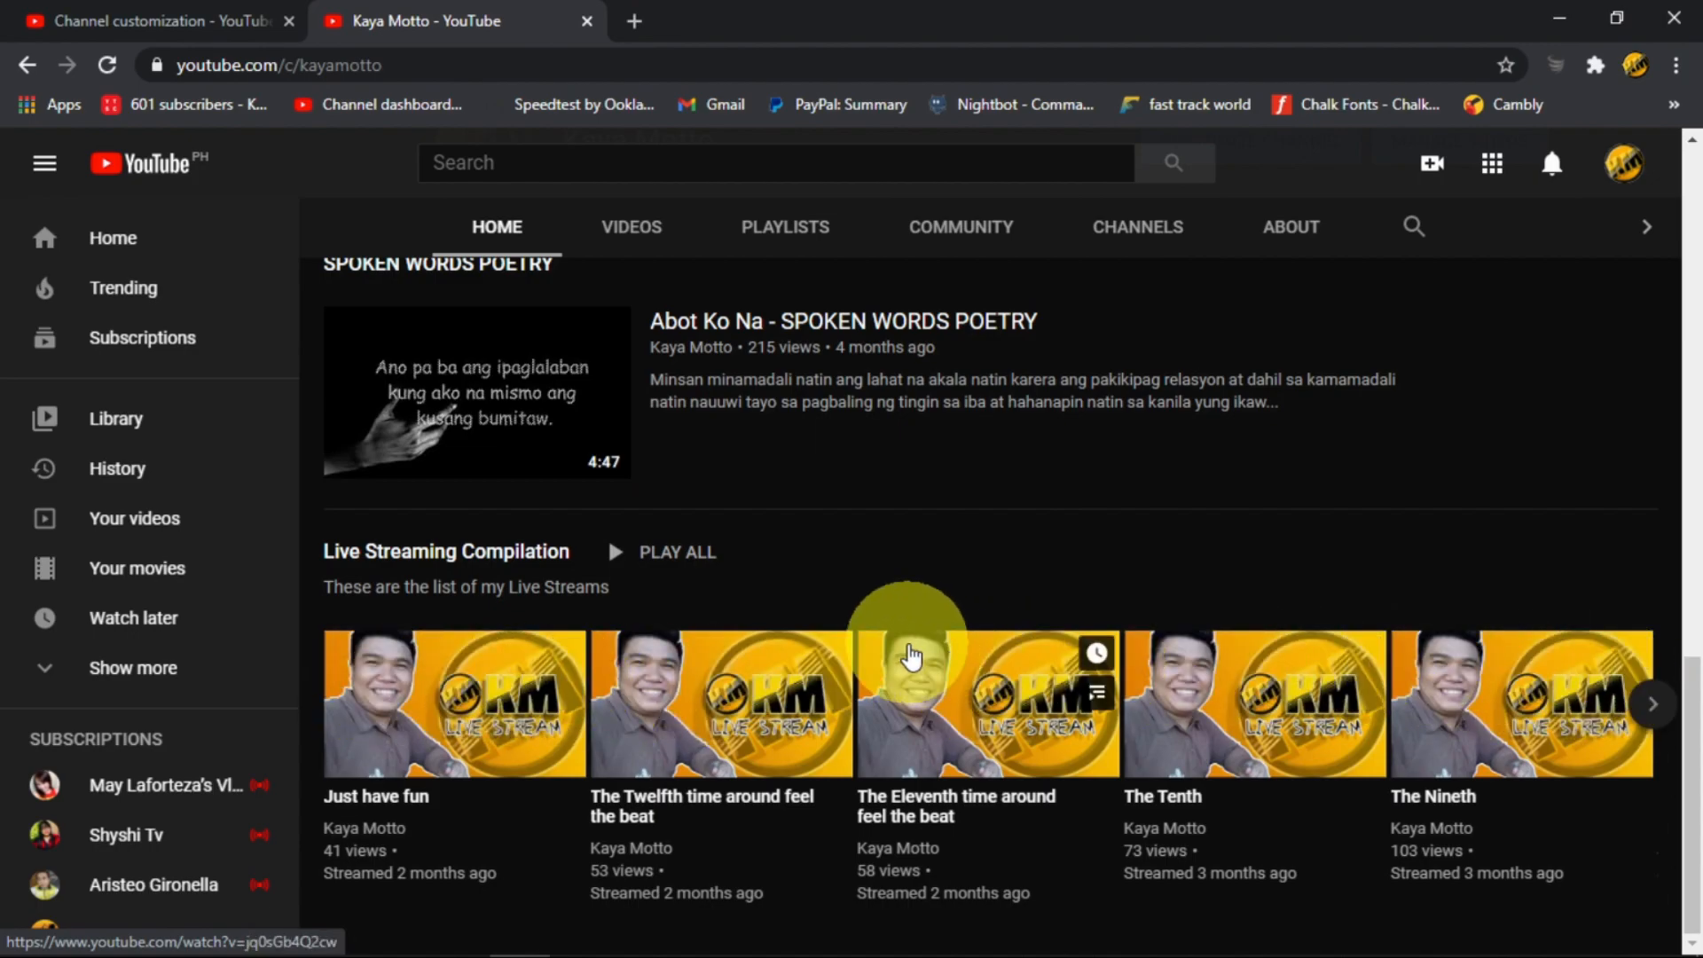
Review the homepage sections in reverse order up to the channel banner, and return to the channel customization page.
scroll(908, 654, "up", 5)
scroll(909, 654, "up", 1)
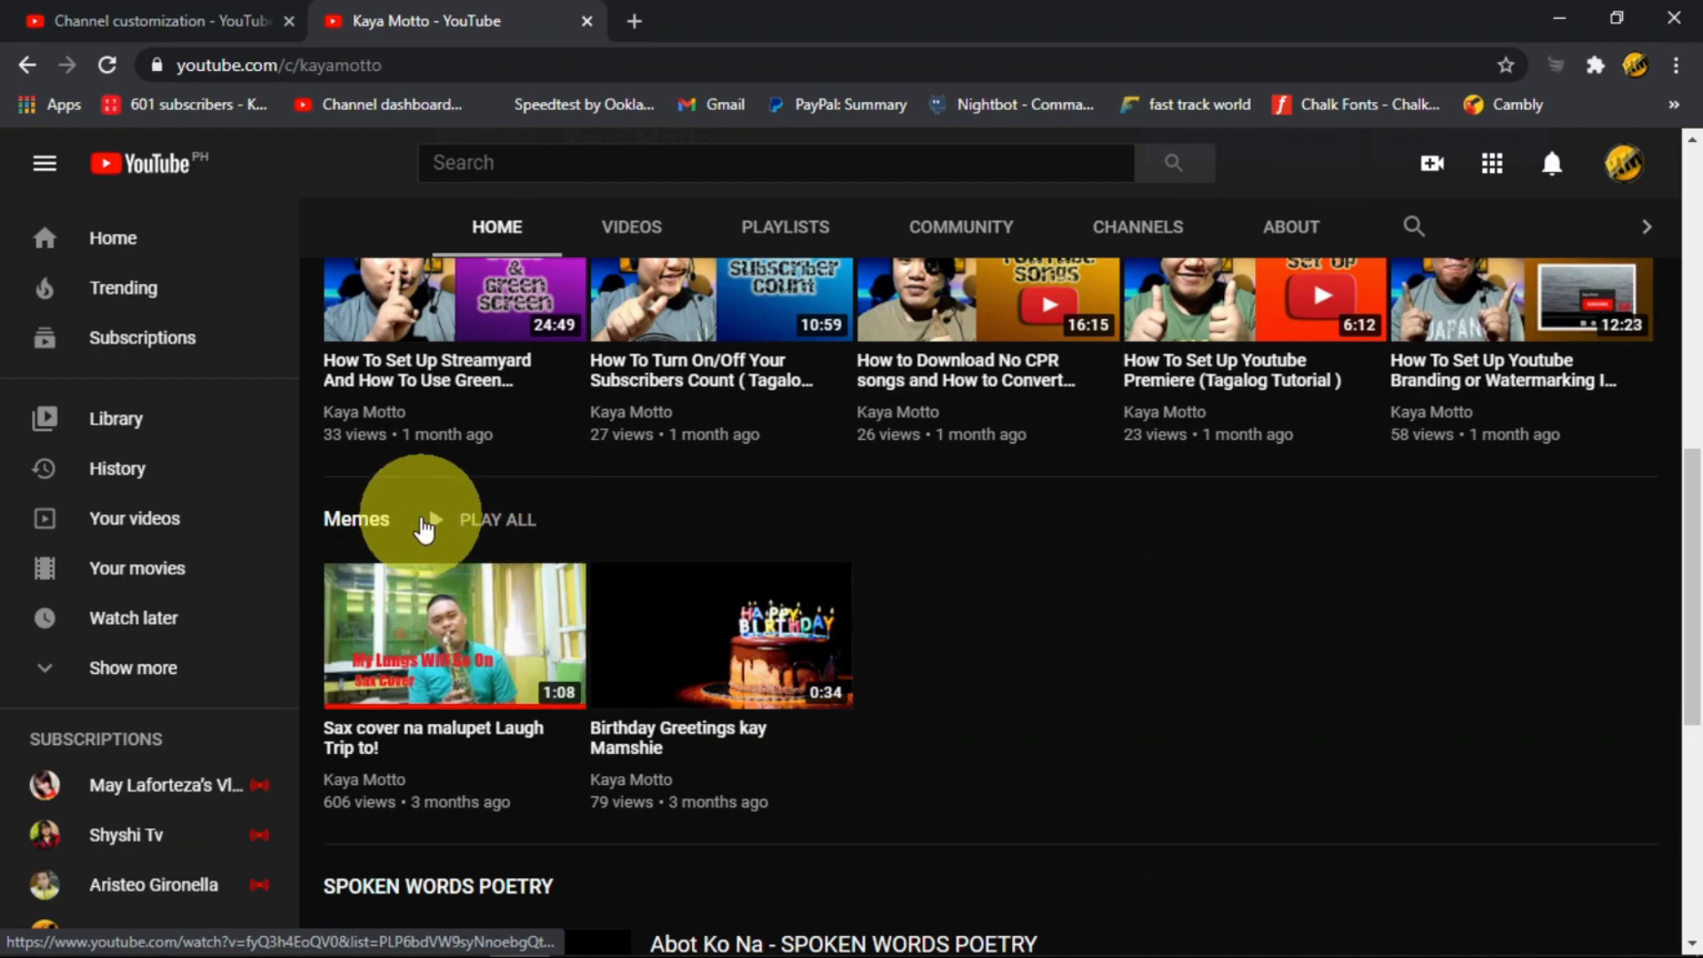
scroll(497, 522, "up", 4)
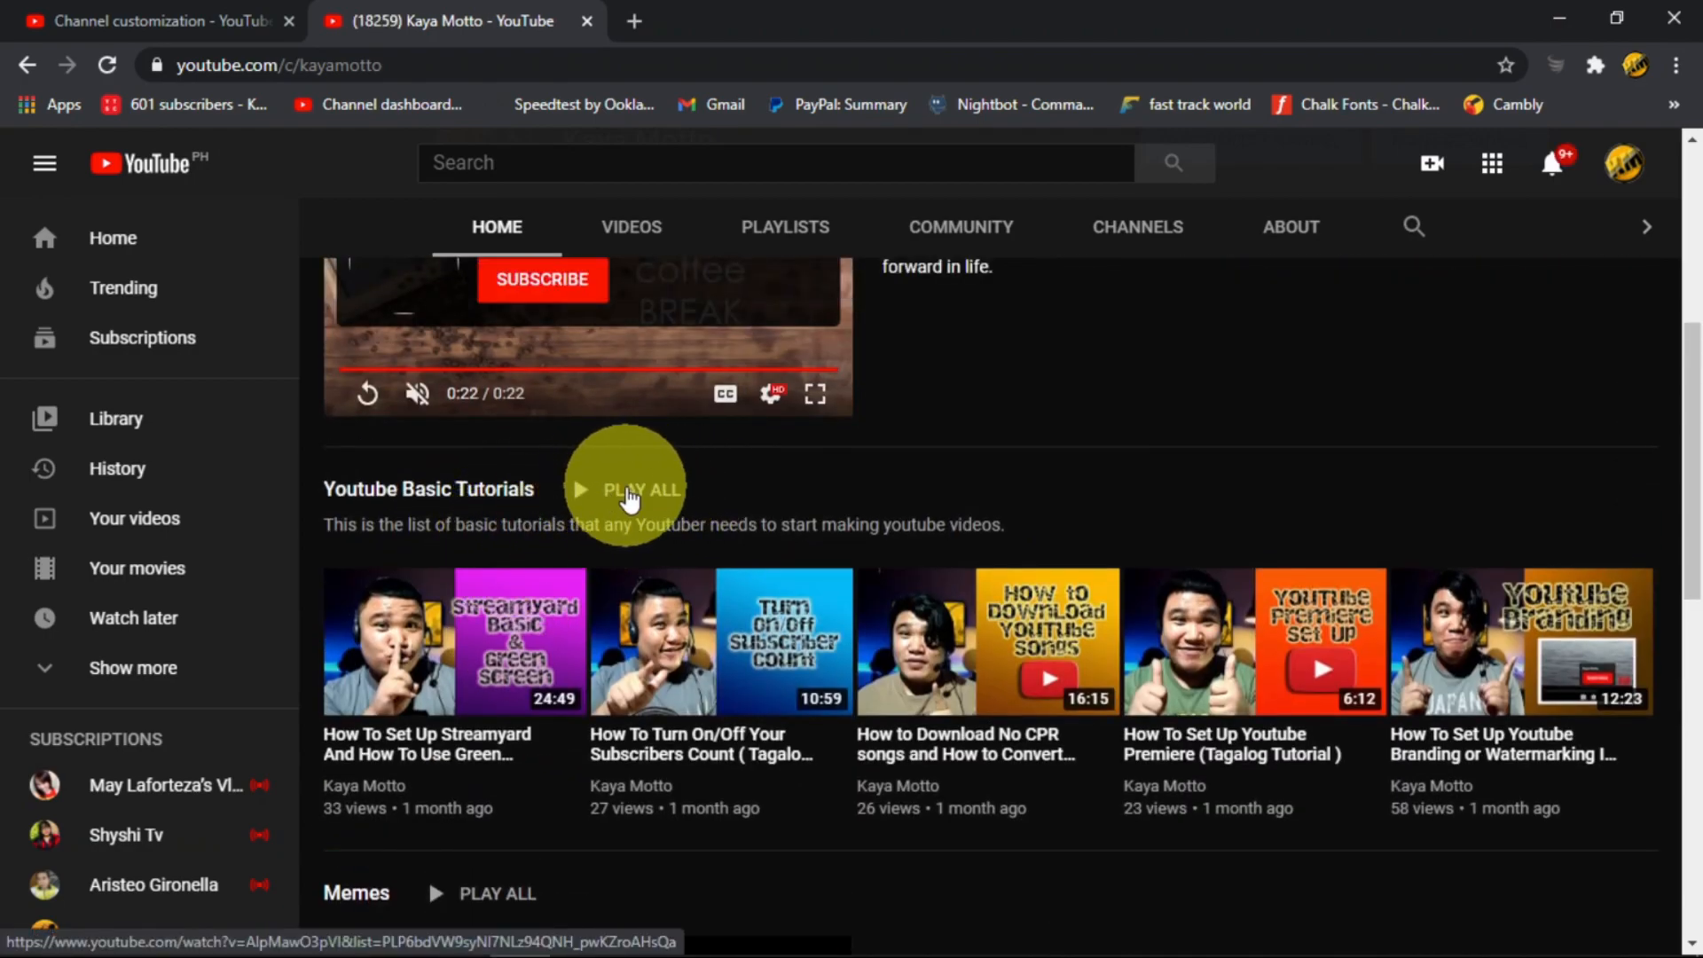
scroll(747, 481, "up", 3)
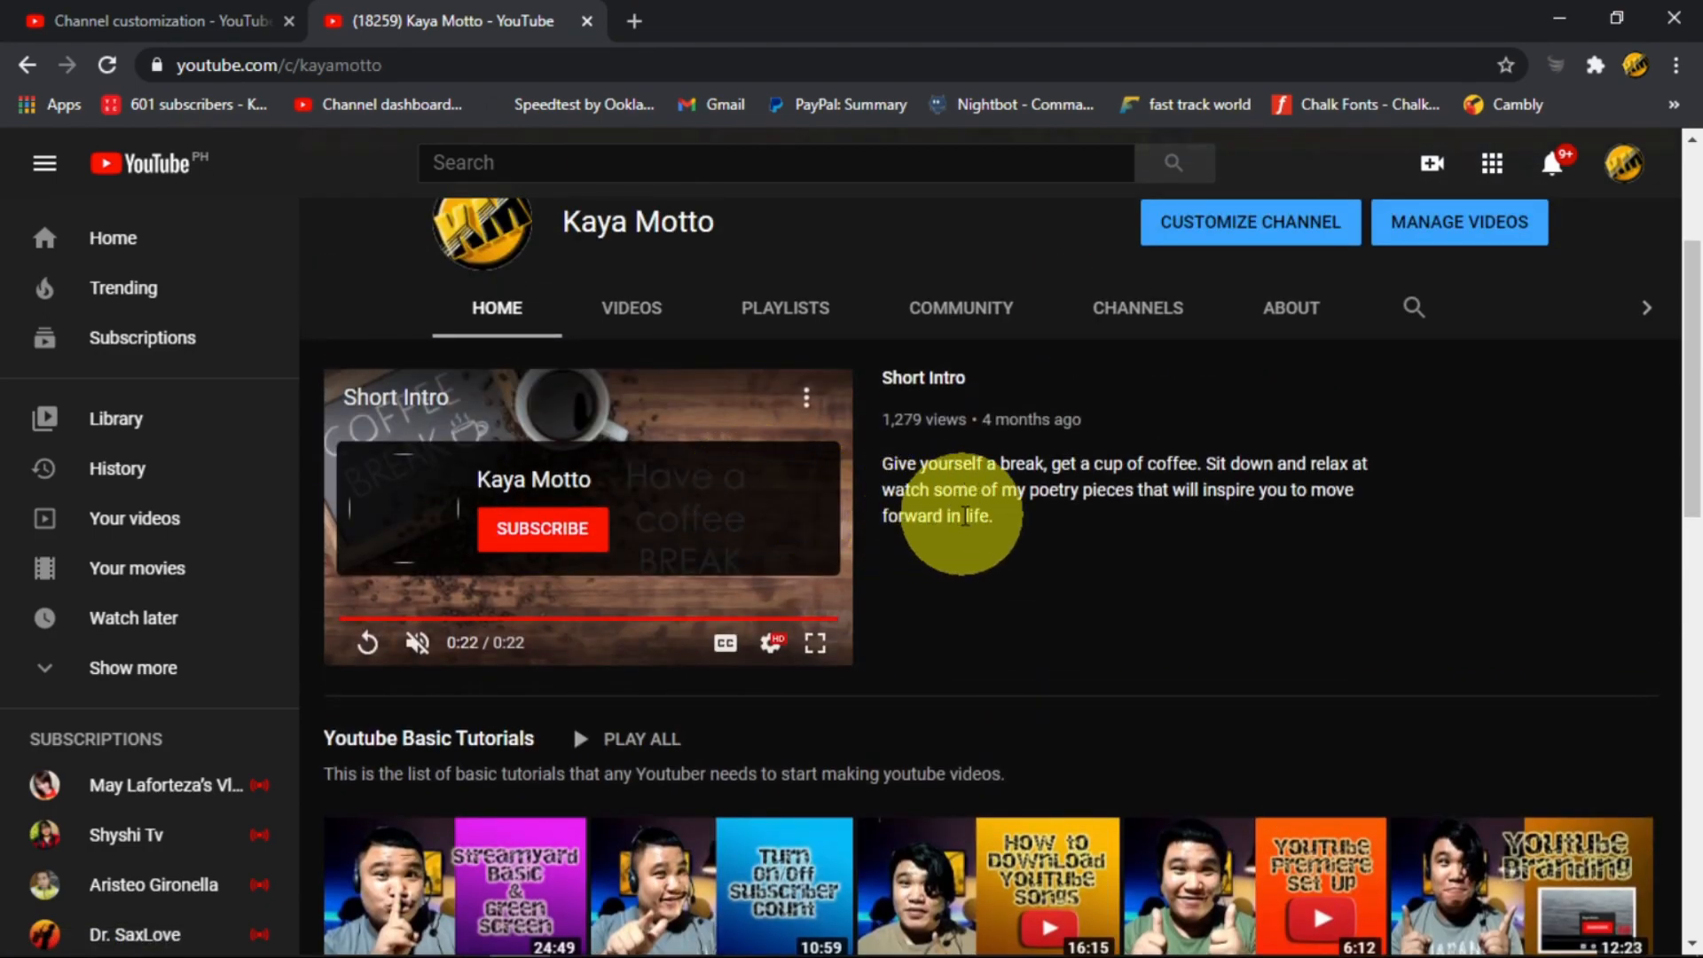
scroll(965, 515, "up", 3)
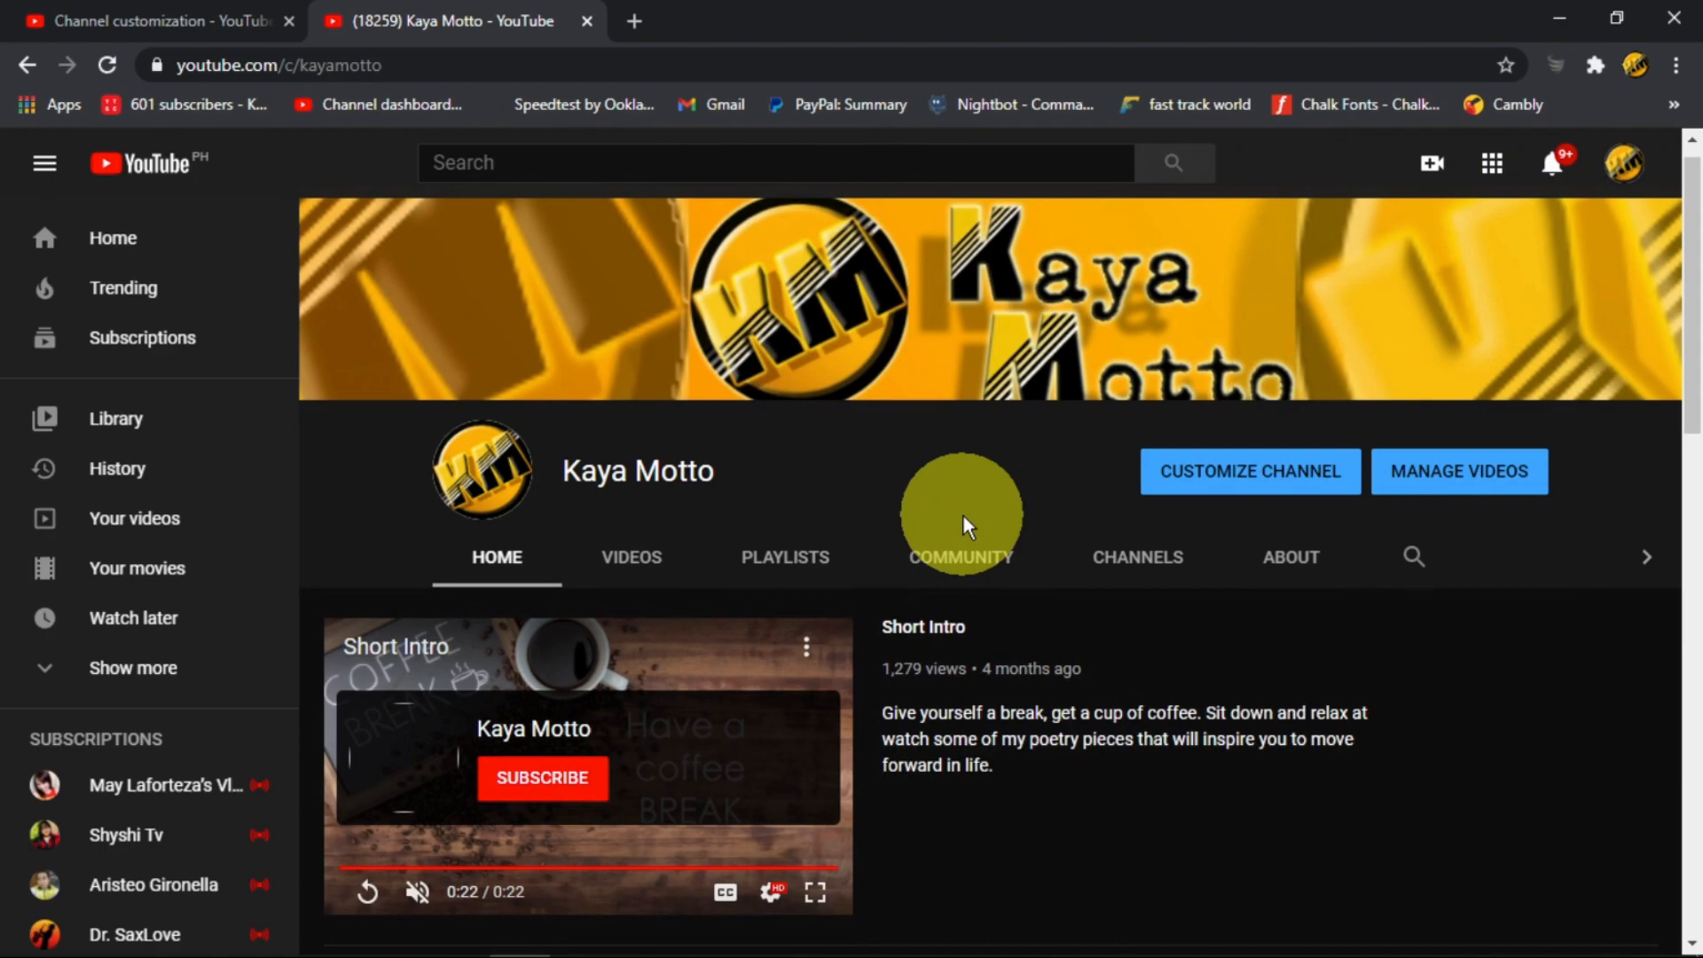
left_click(218, 4)
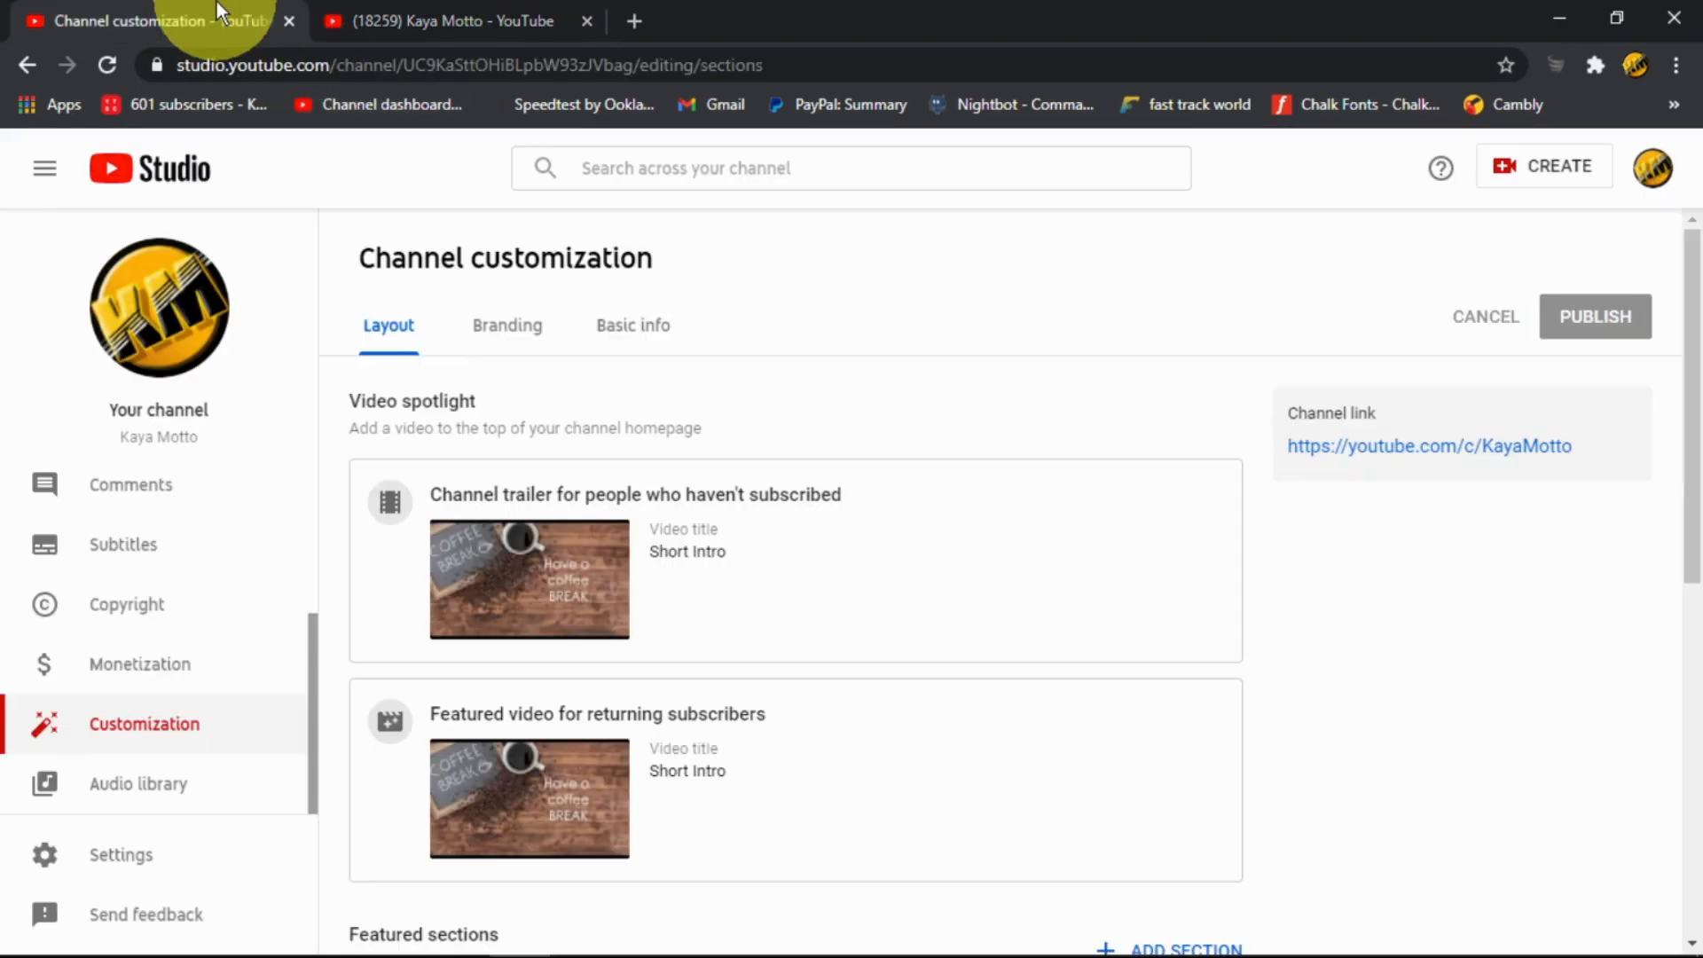